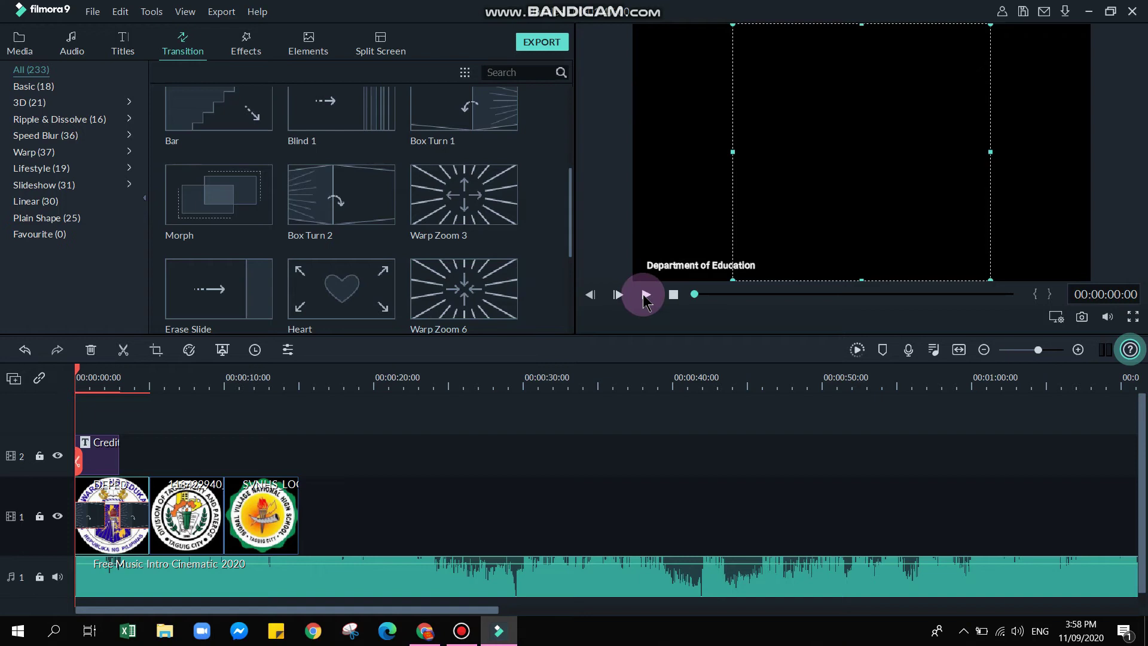
- Preview the opening clips, then add an Erase Slide transition to the second logo's end and a Warp Zoom to the third's end
{"action": "left_click", "coordinate": [645, 295]}
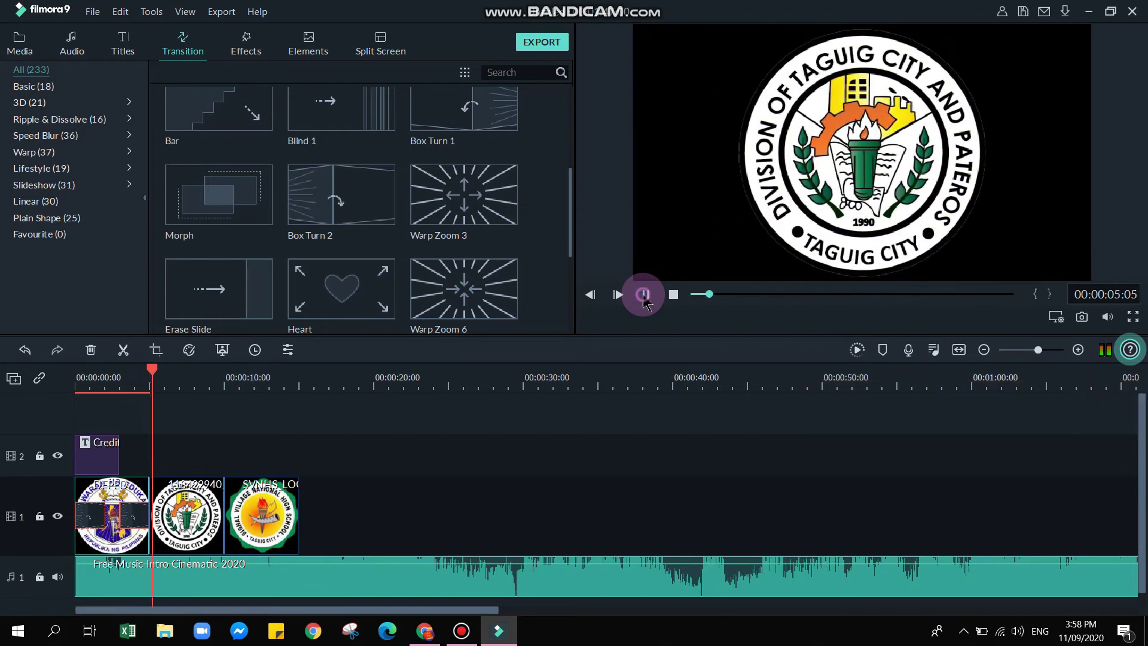
{"action": "left_click", "coordinate": [643, 294]}
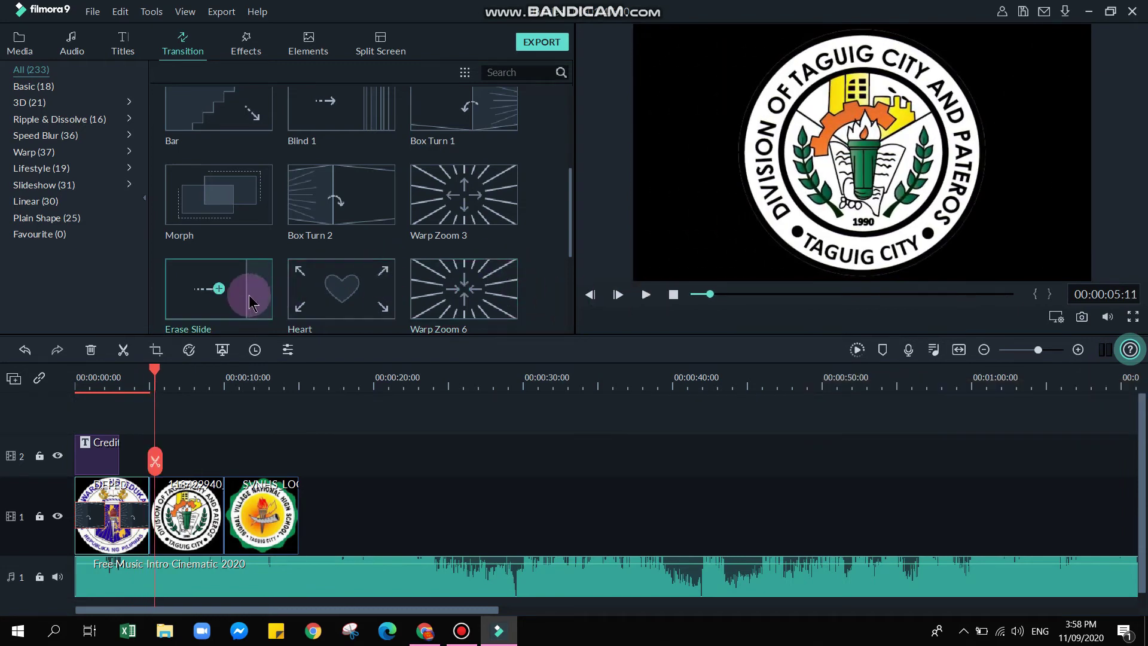
{"action": "mouse_move", "coordinate": [223, 298]}
{"action": "left_mouse_down"}
{"action": "mouse_move", "coordinate": [214, 533]}
{"action": "mouse_move", "coordinate": [226, 269]}
{"action": "mouse_move", "coordinate": [239, 444]}
{"action": "left_mouse_up"}
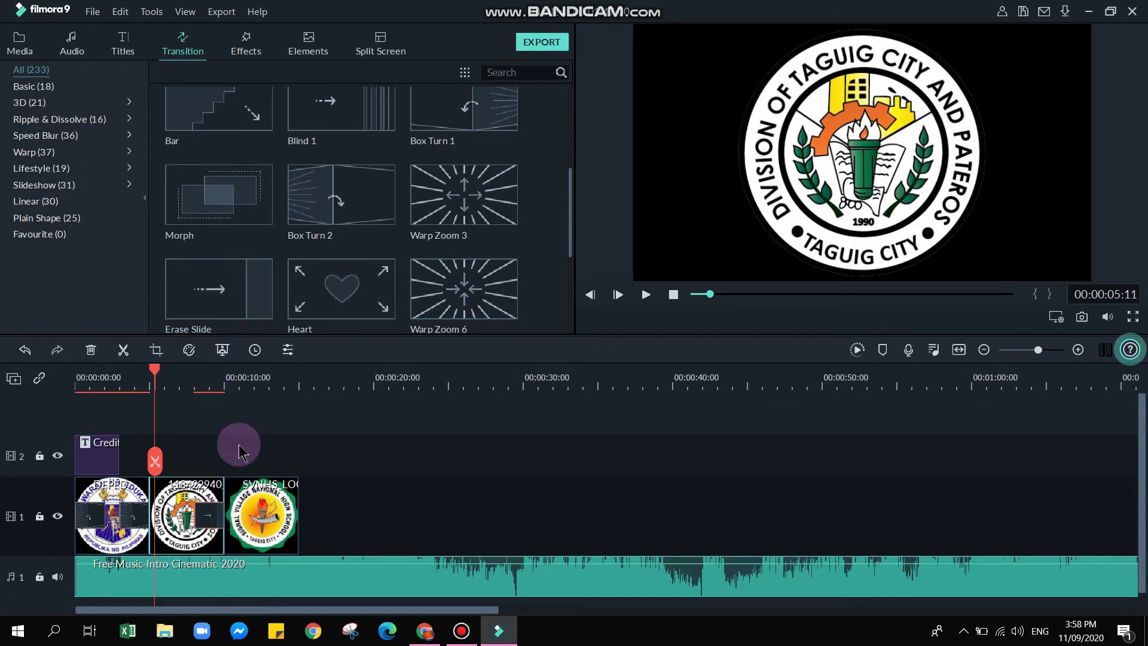
{"action": "left_click_drag", "start_coordinate": [267, 514], "coordinate": [150, 536]}
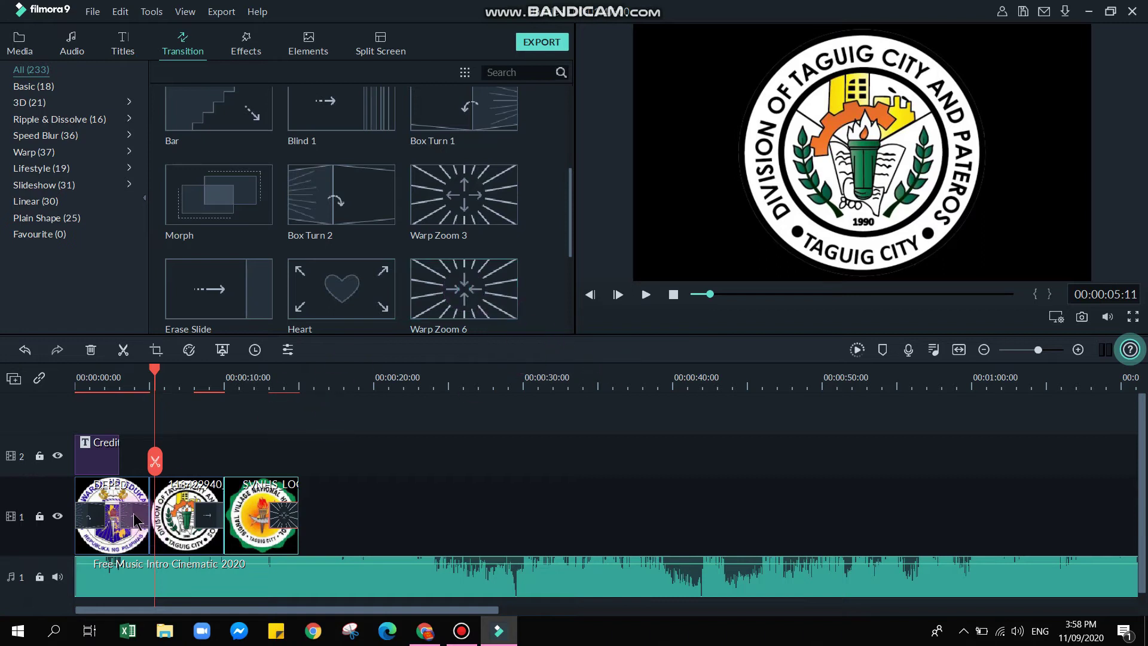
- Open the settings of the first logo clip's end transition and trim the end of the second logo clip slightly
{"action": "double_click", "coordinate": [135, 520]}
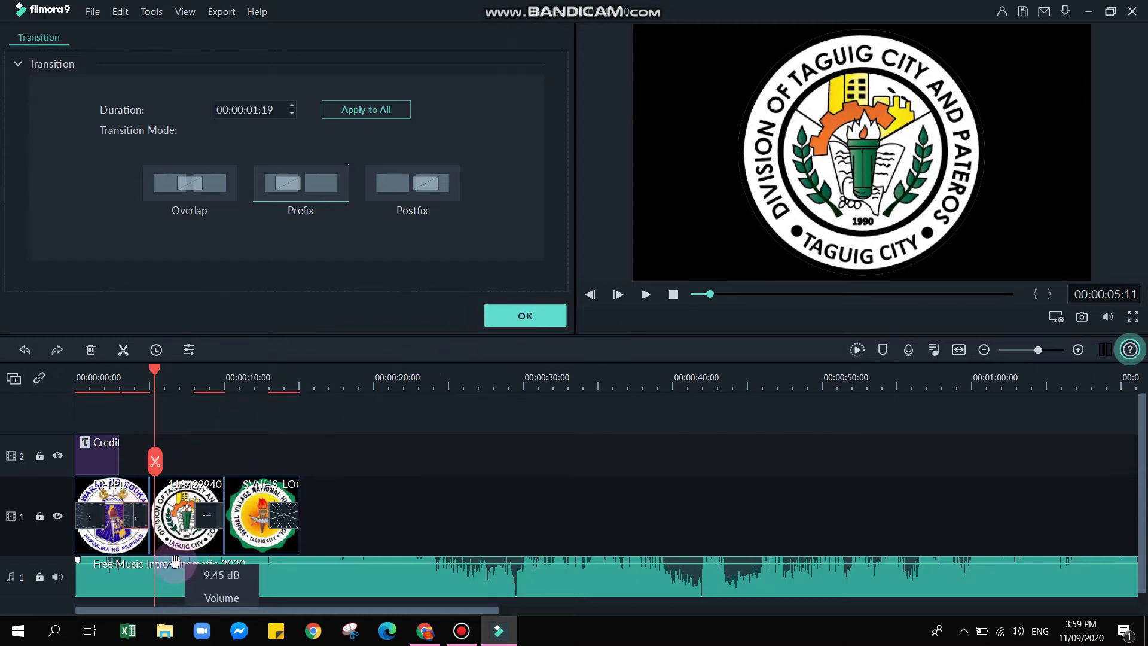
{"action": "double_click", "coordinate": [217, 549]}
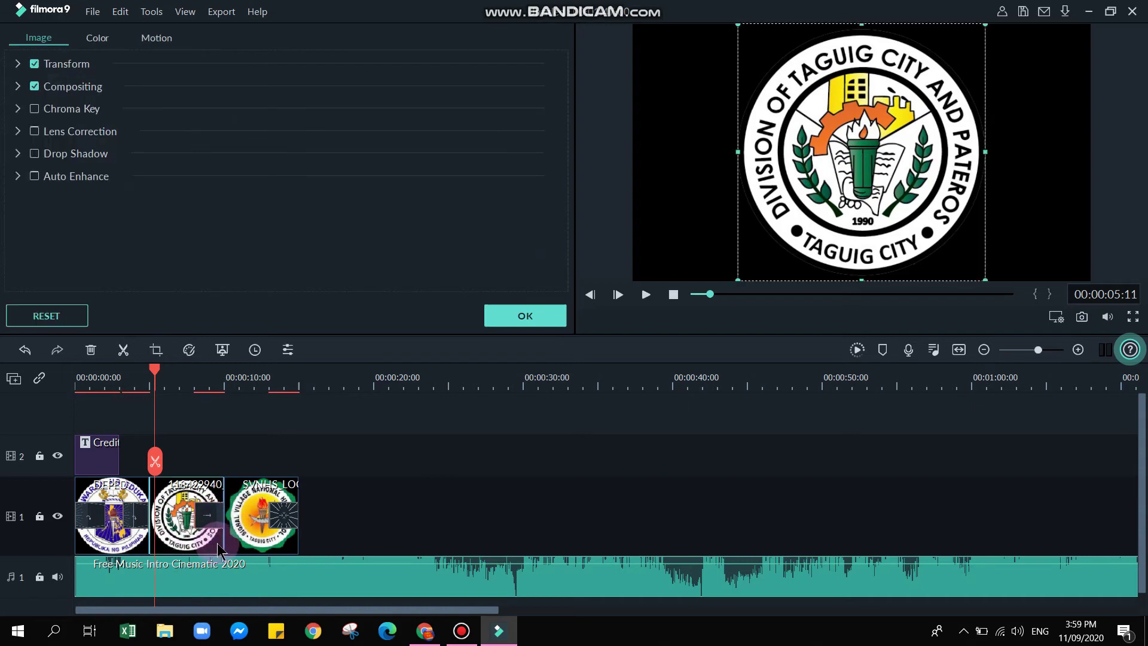
{"action": "left_click_drag", "start_coordinate": [223, 541], "coordinate": [215, 541]}
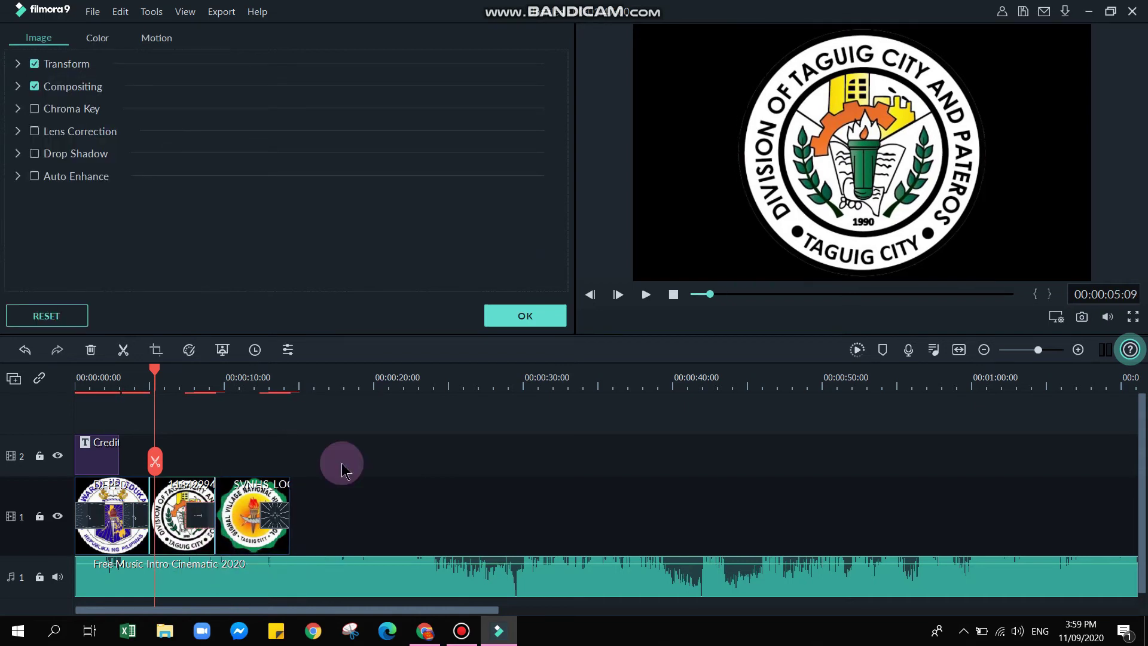
{"action": "left_click", "coordinate": [672, 295]}
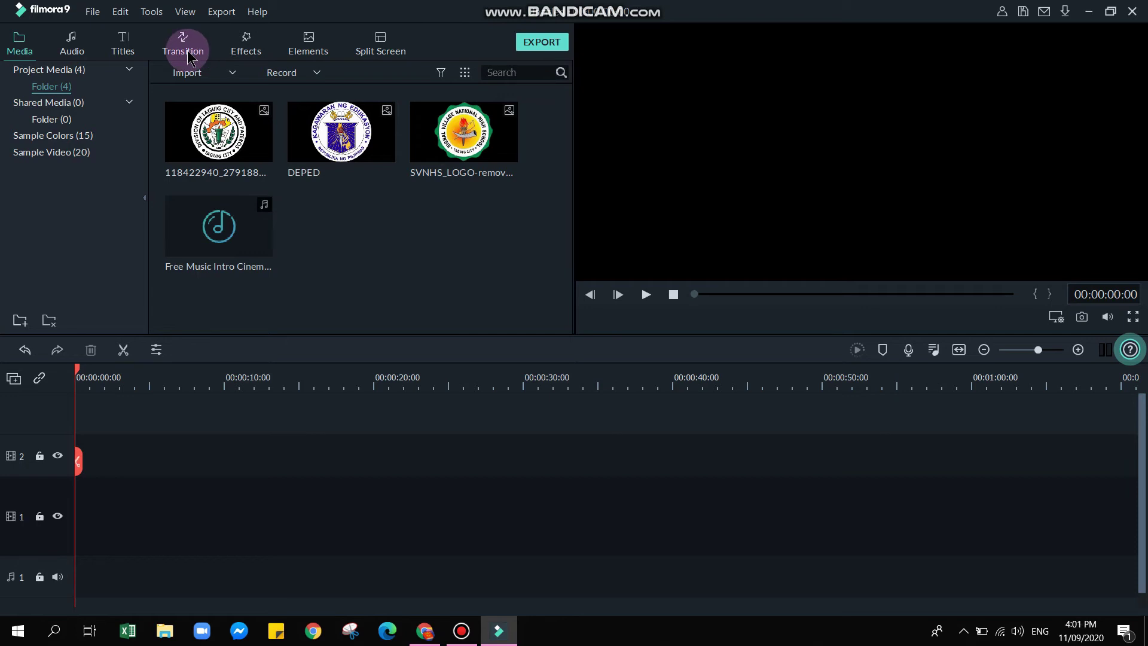
- Place the Taguig City division logo, DEPED and SVNHS_LOGO images one after another on video track 1
{"action": "left_click", "coordinate": [245, 50]}
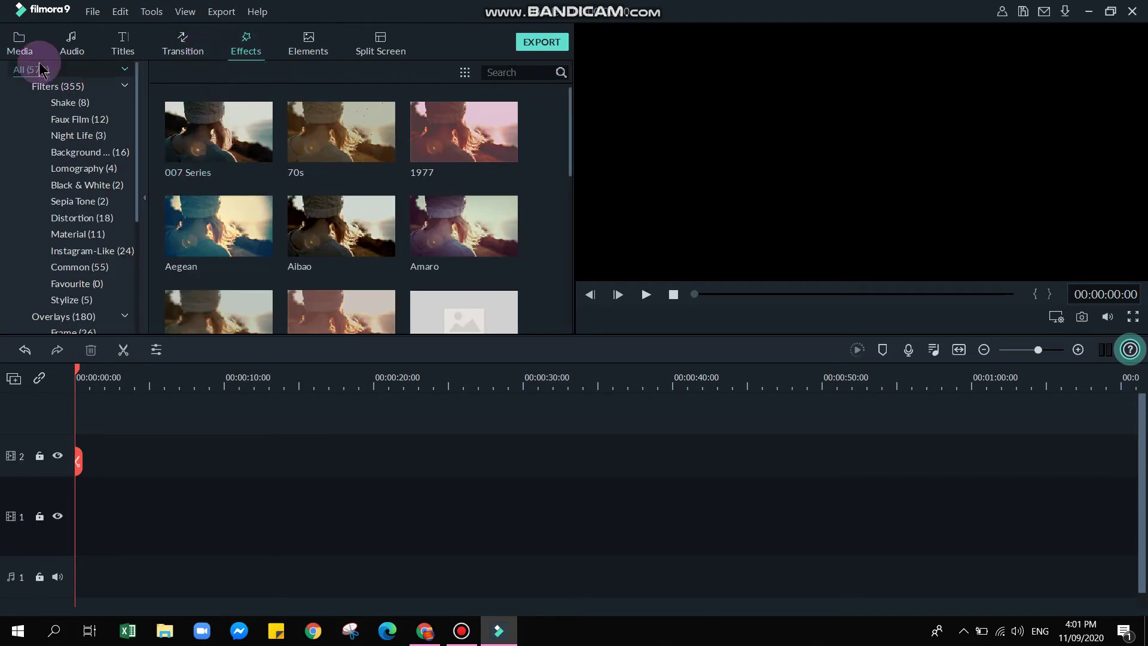
{"action": "left_click", "coordinate": [21, 51]}
{"action": "left_click", "coordinate": [213, 123]}
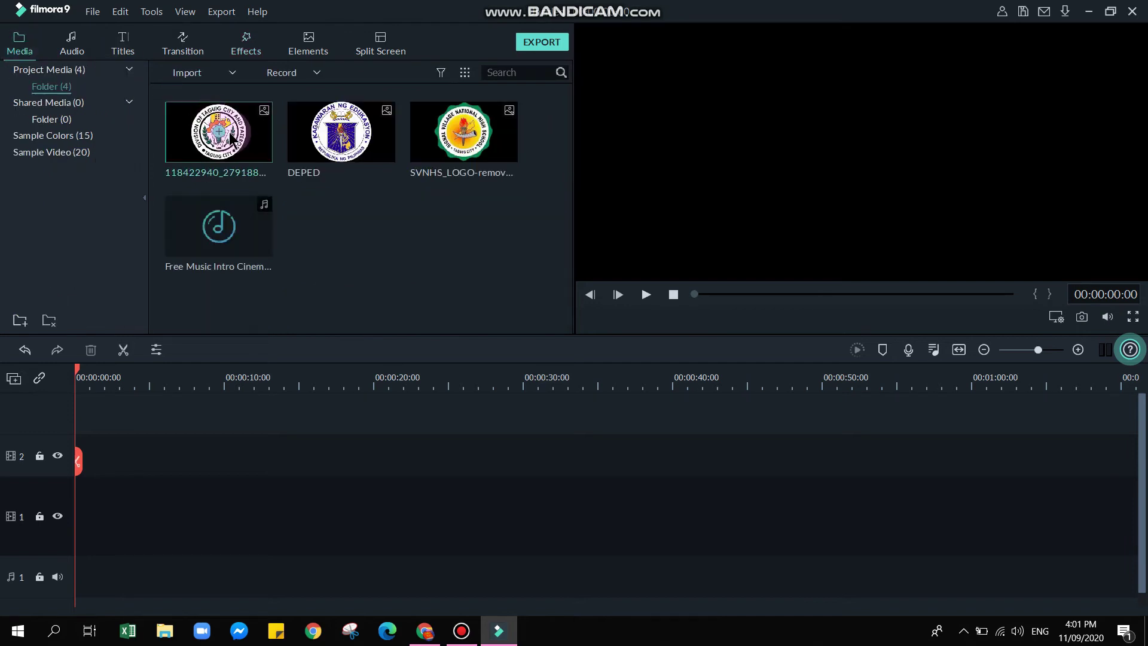
{"action": "left_click_drag", "start_coordinate": [230, 138], "coordinate": [82, 511]}
{"action": "left_click_drag", "start_coordinate": [311, 129], "coordinate": [175, 507]}
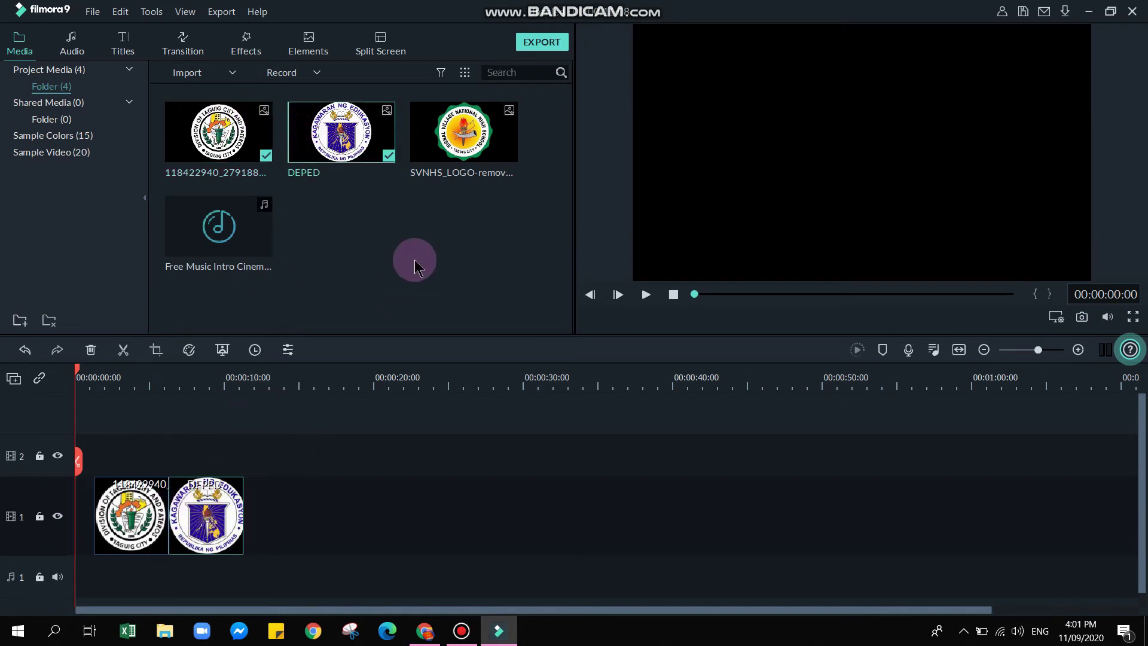
{"action": "left_click_drag", "start_coordinate": [449, 141], "coordinate": [250, 489]}
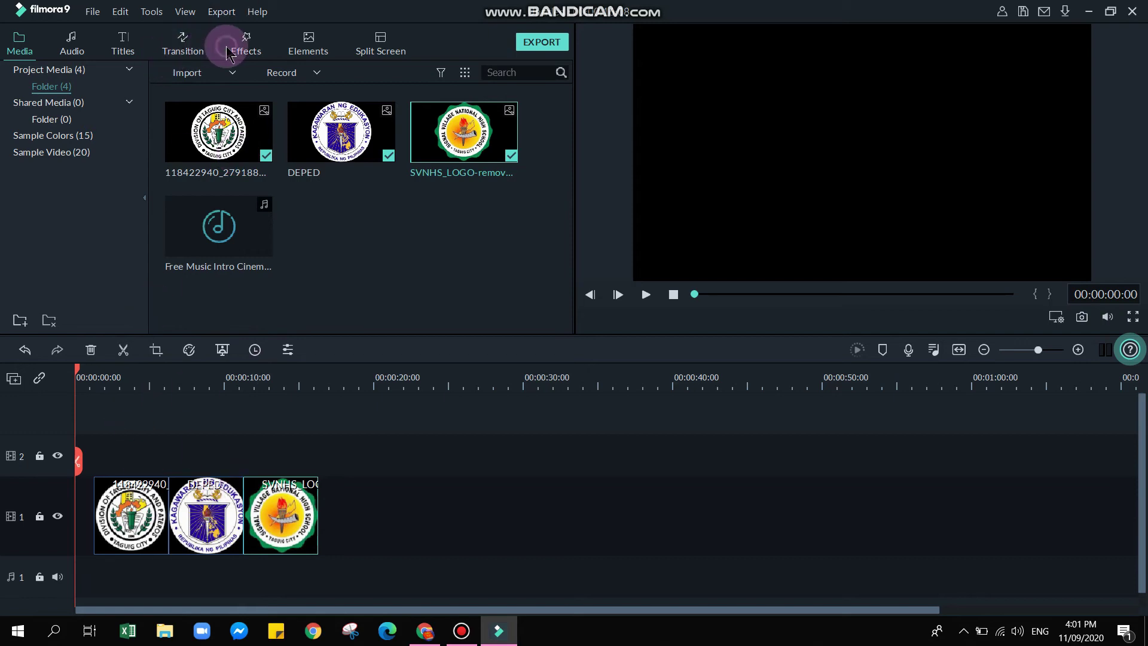
- Add the Bad TV Signal filter at the start of video track 2
{"action": "left_click", "coordinate": [245, 52]}
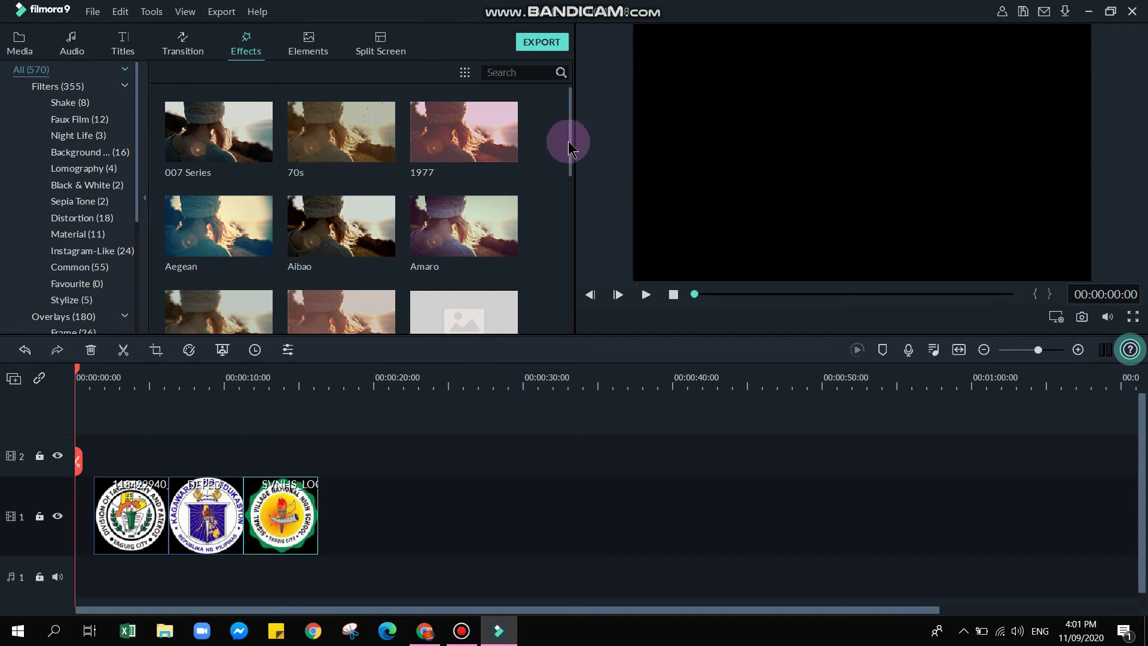
{"action": "left_click_drag", "start_coordinate": [569, 141], "coordinate": [574, 247]}
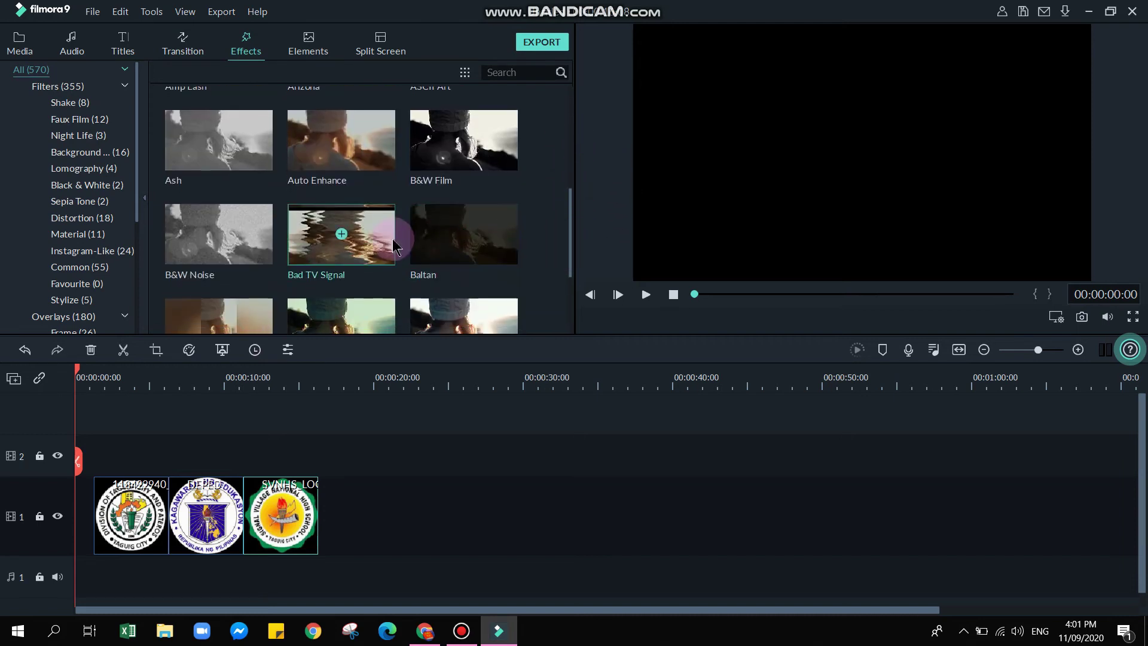
{"action": "left_click_drag", "start_coordinate": [397, 236], "coordinate": [328, 225]}
{"action": "left_click", "coordinate": [341, 233]}
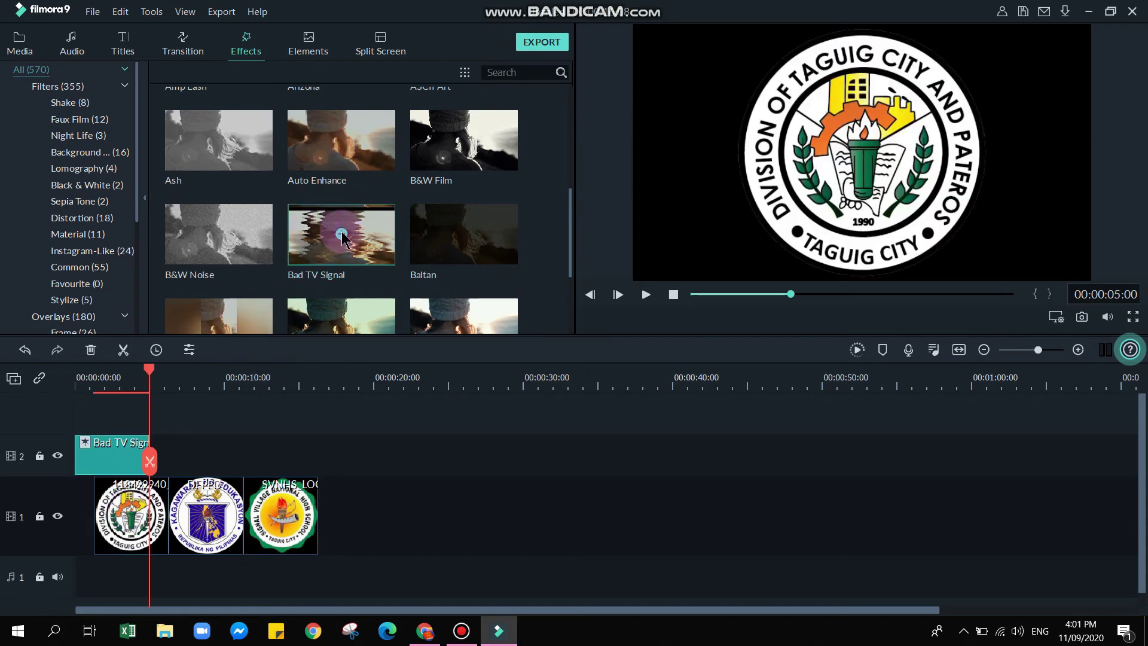
- Play the project from the start and align the Bad TV Signal effect with the first logo clip
{"action": "left_click", "coordinate": [645, 294]}
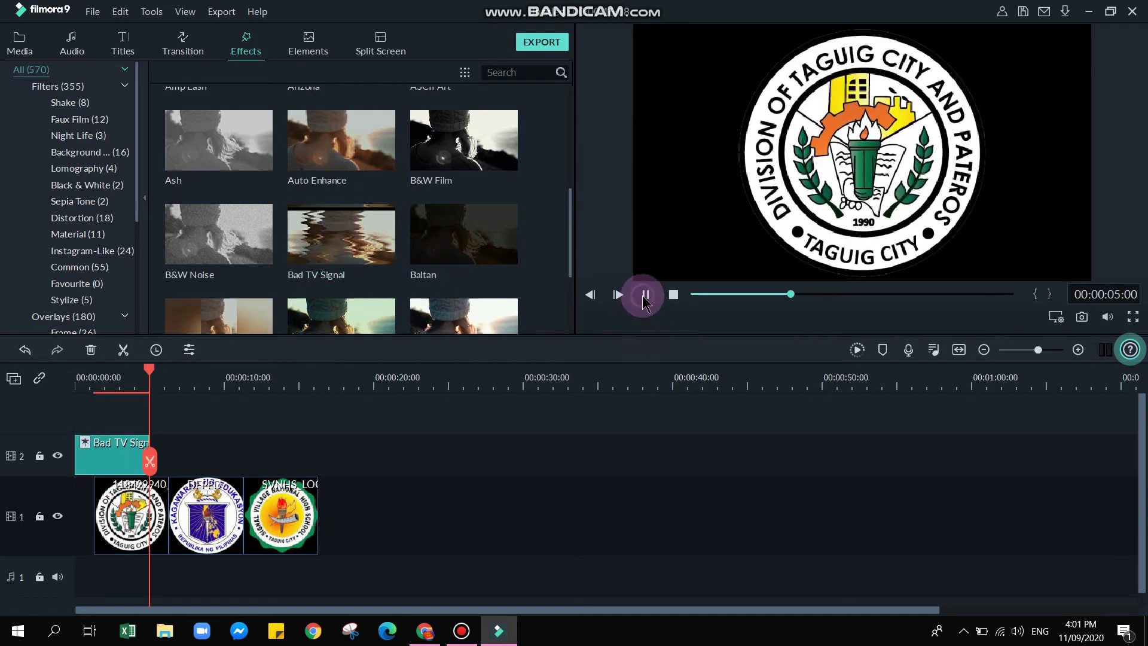
{"action": "left_click", "coordinate": [673, 294]}
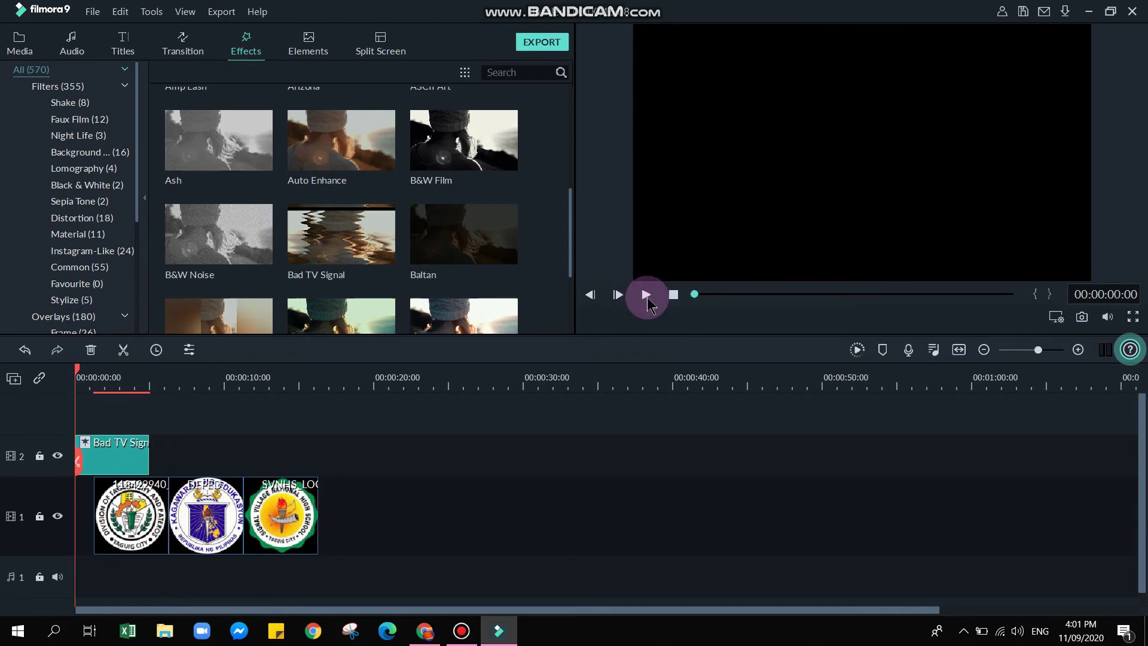
{"action": "left_click", "coordinate": [646, 295]}
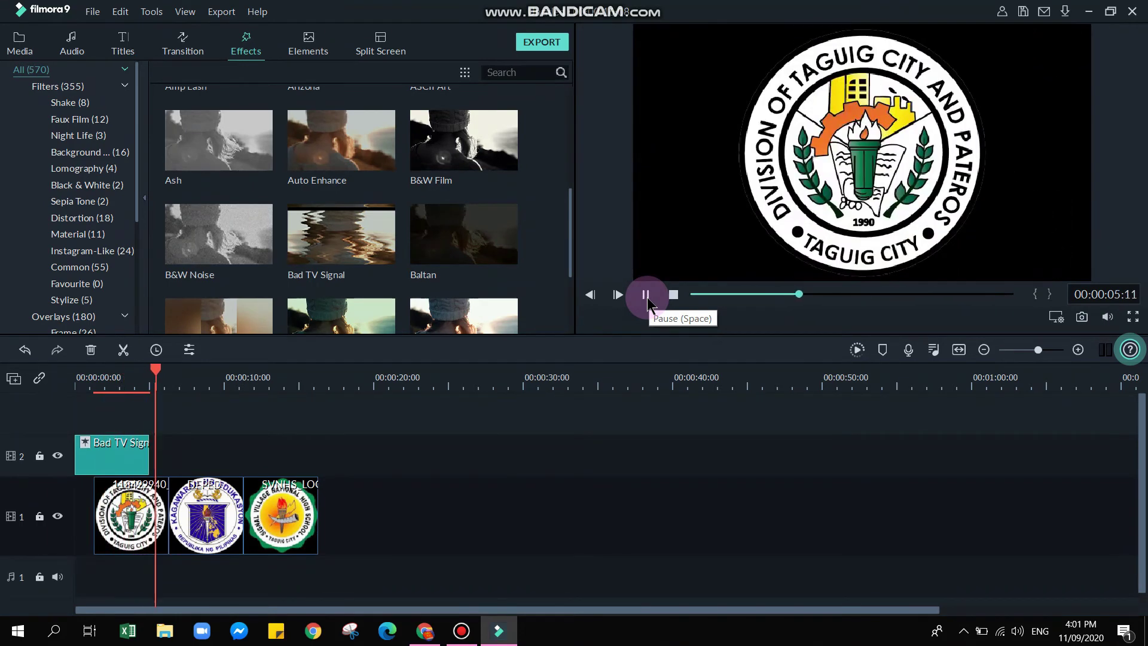
{"action": "left_click_drag", "start_coordinate": [127, 466], "coordinate": [145, 461]}
{"action": "left_click", "coordinate": [216, 441]}
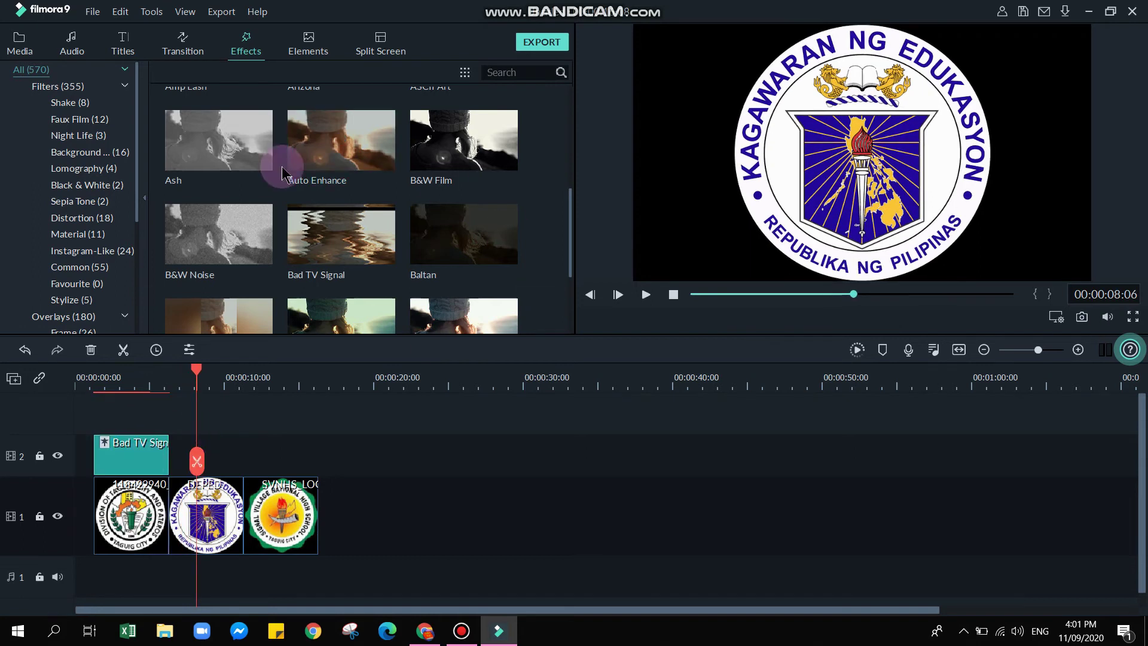
- Add Element Love 3 to track 2 above the DEPED clip and play back that section
{"action": "left_click", "coordinate": [300, 63]}
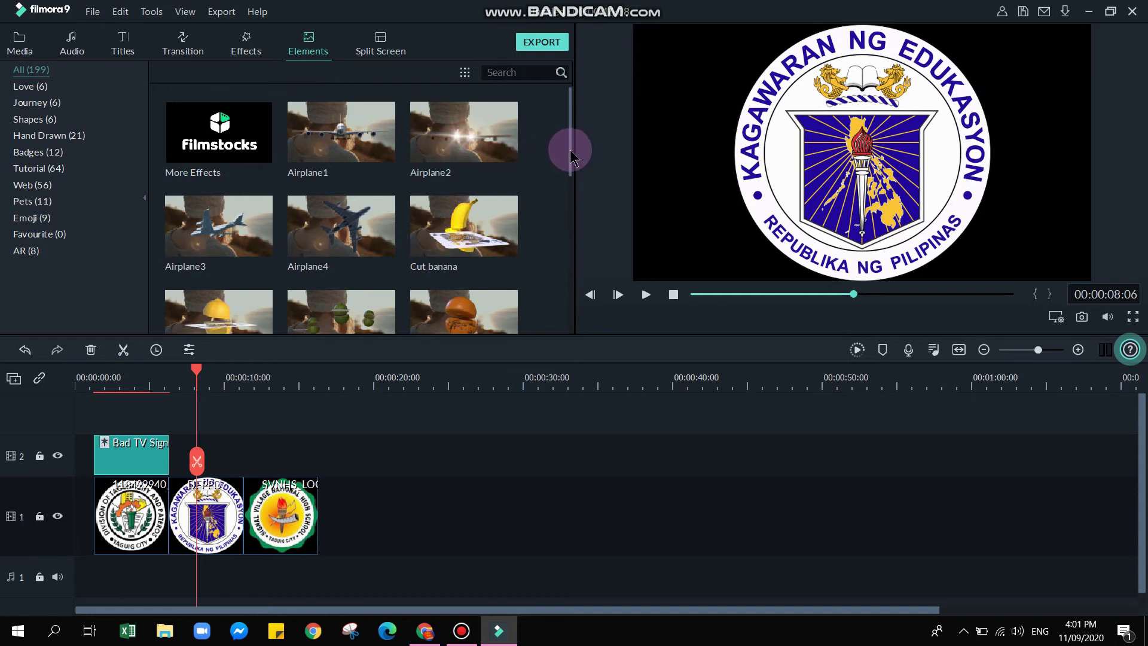
{"action": "left_click_drag", "start_coordinate": [569, 149], "coordinate": [562, 236]}
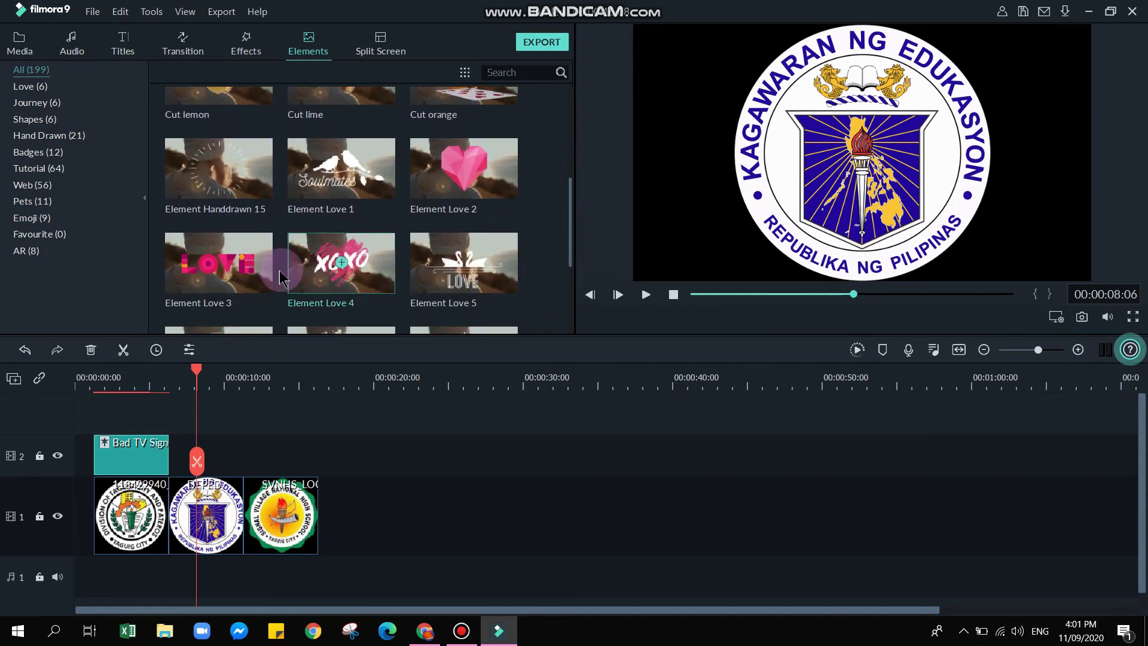
{"action": "left_click", "coordinate": [219, 263]}
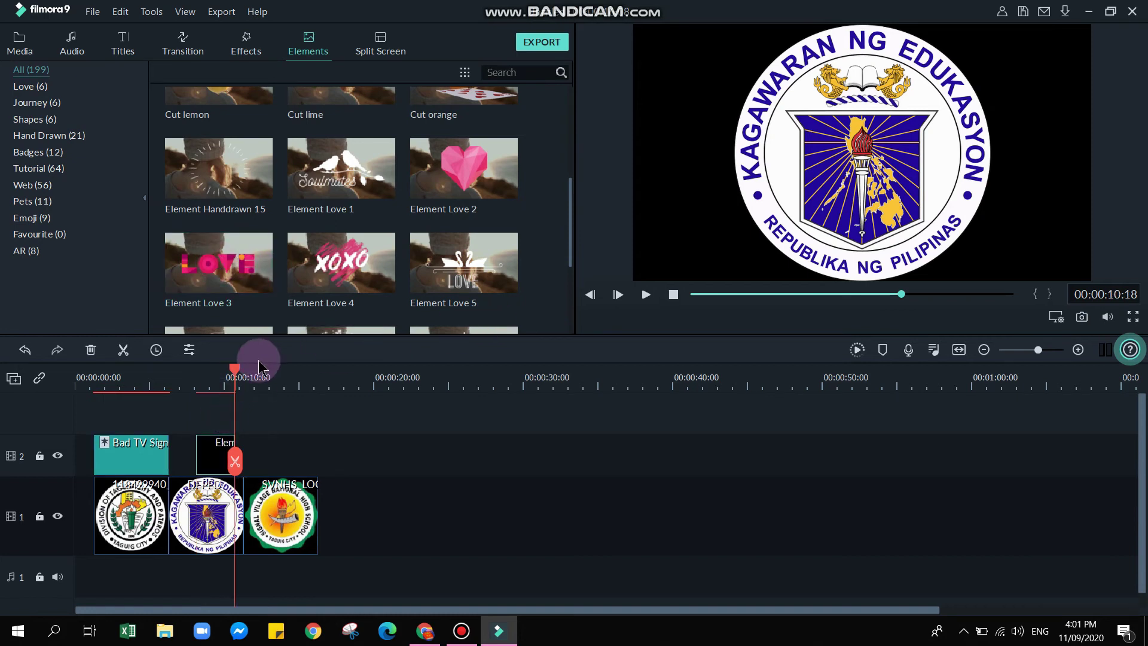
{"action": "left_click_drag", "start_coordinate": [235, 371], "coordinate": [189, 374]}
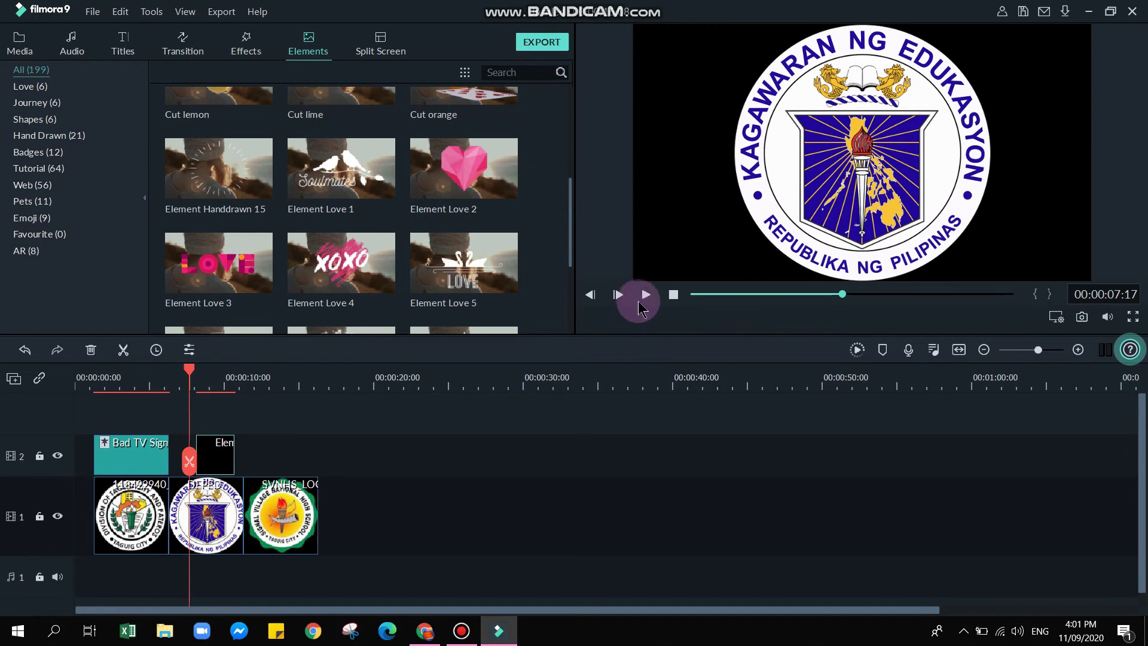
{"action": "left_click", "coordinate": [646, 294]}
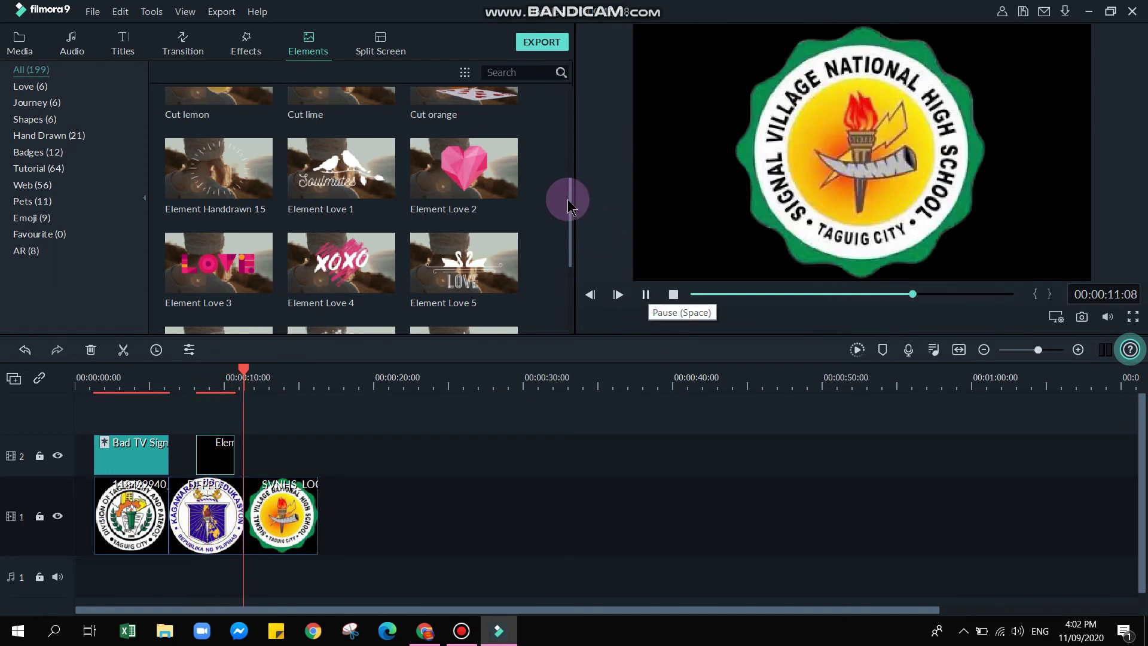
{"action": "left_click", "coordinate": [643, 293]}
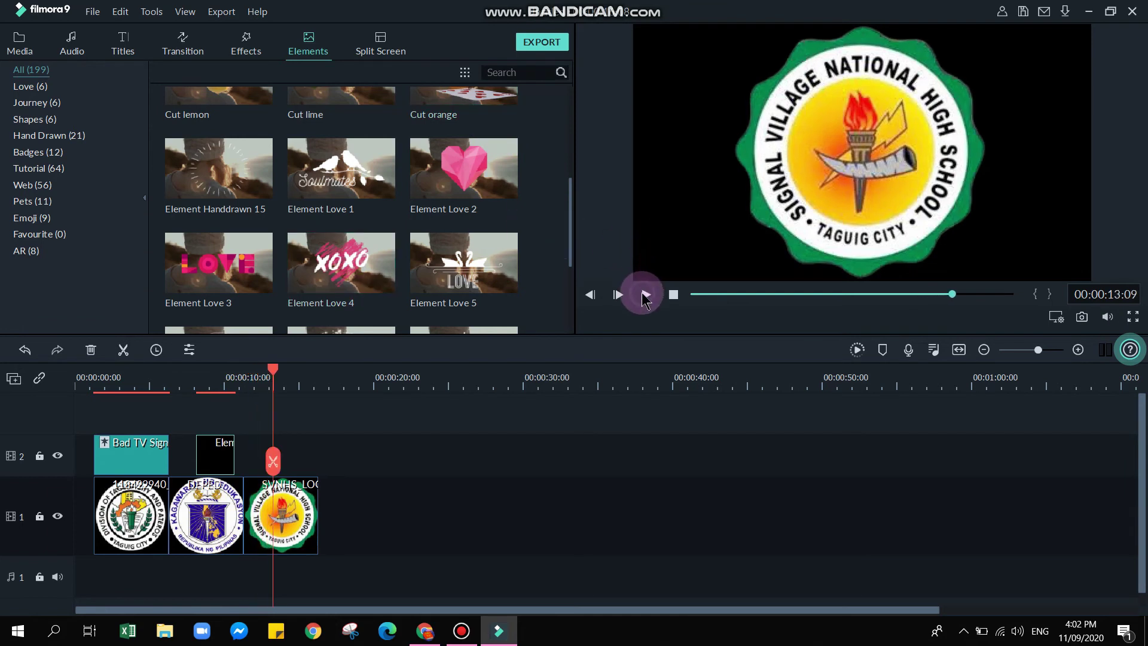
- Add the split screen layout with four equal panes to track 1, directly after the third logo clip
{"action": "left_click", "coordinate": [381, 48]}
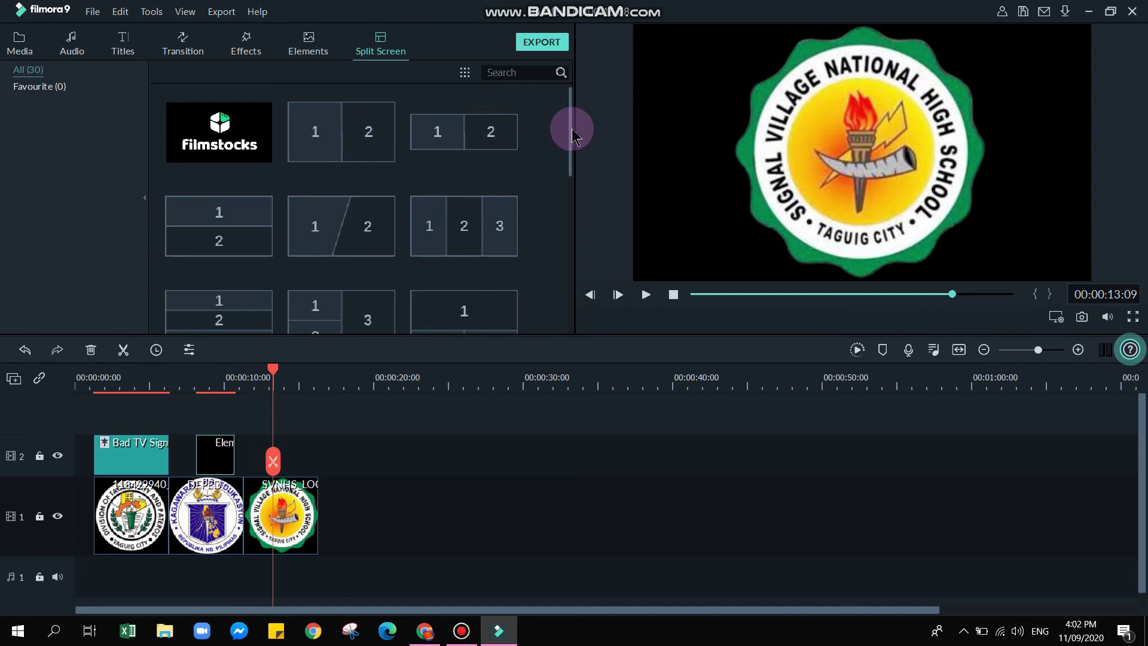
{"action": "left_click_drag", "start_coordinate": [572, 128], "coordinate": [579, 296]}
{"action": "scroll", "coordinate": [580, 296], "scroll_direction": "up", "scroll_amount": 3}
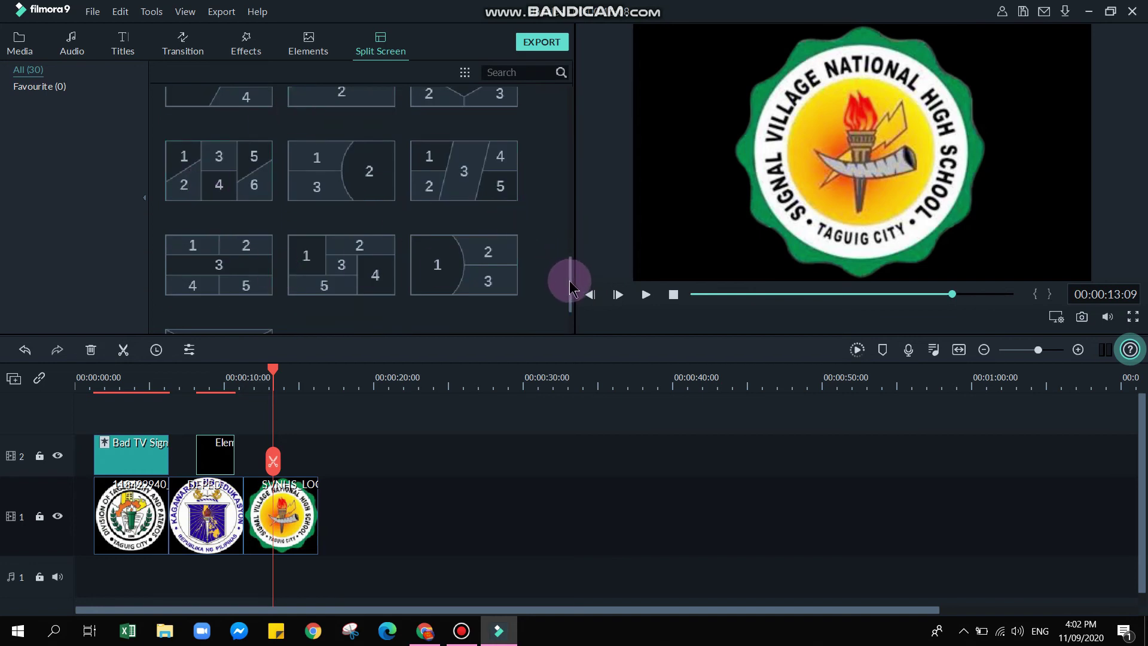
{"action": "left_click_drag", "start_coordinate": [572, 281], "coordinate": [575, 229]}
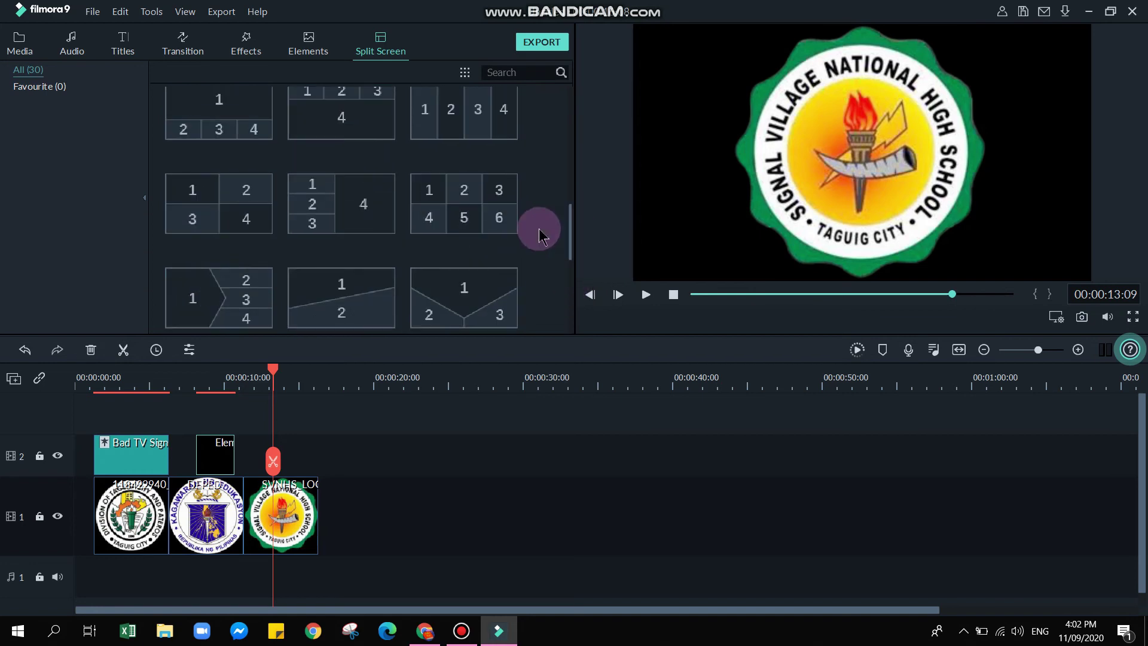
{"action": "left_click", "coordinate": [228, 208]}
{"action": "left_click_drag", "start_coordinate": [265, 238], "coordinate": [352, 523]}
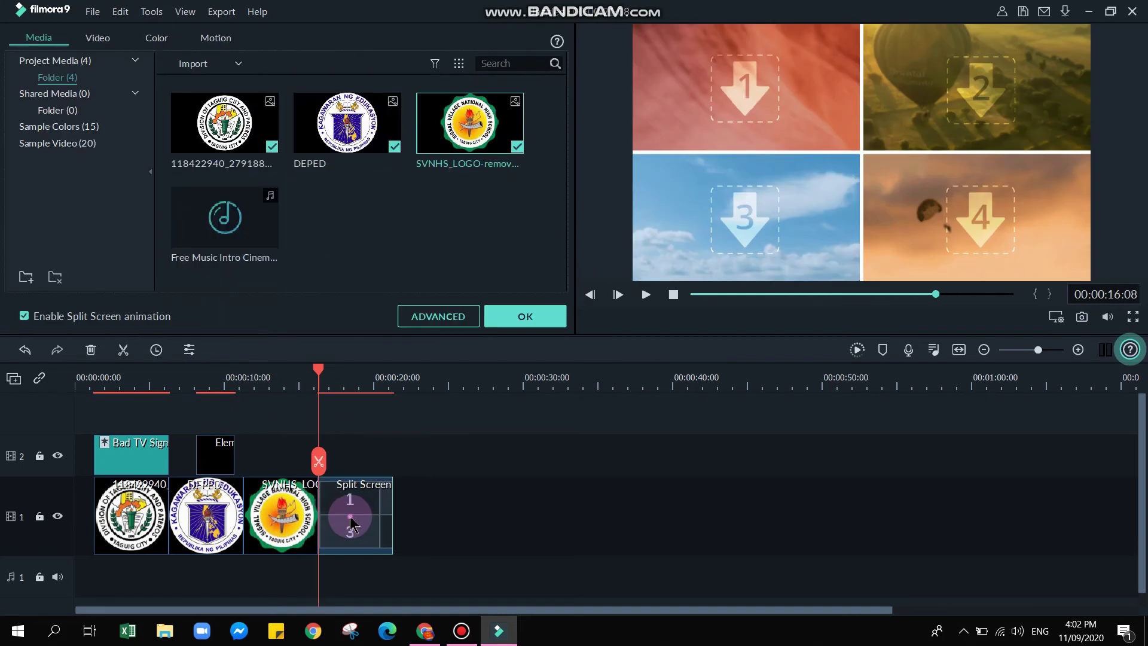
- Fill pane 1 of the split screen with the Taguig City division logo and scale it down until the whole seal fits
{"action": "left_click", "coordinate": [751, 84]}
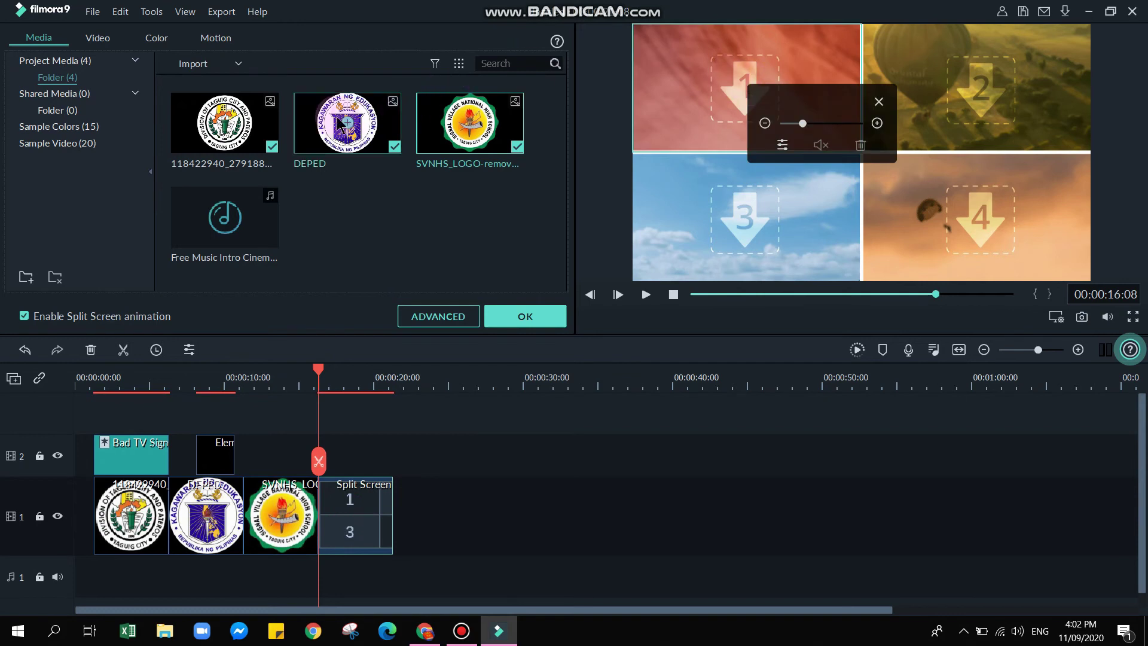
{"action": "left_click_drag", "start_coordinate": [224, 128], "coordinate": [735, 42]}
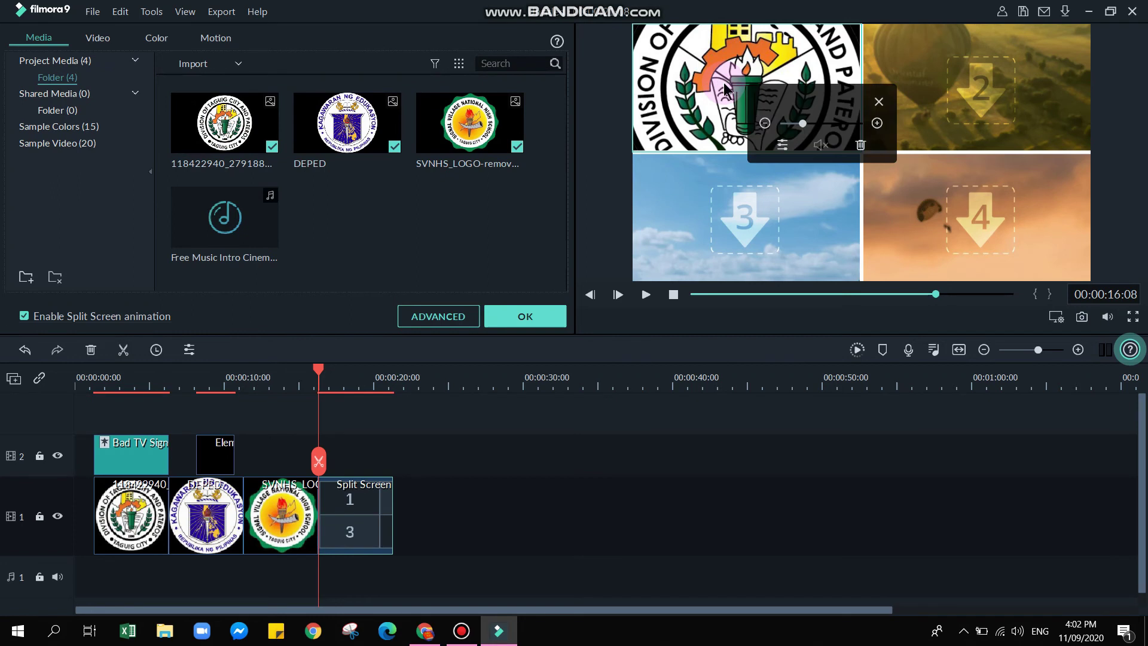
{"action": "left_click", "coordinate": [801, 124]}
{"action": "left_click", "coordinate": [765, 123]}
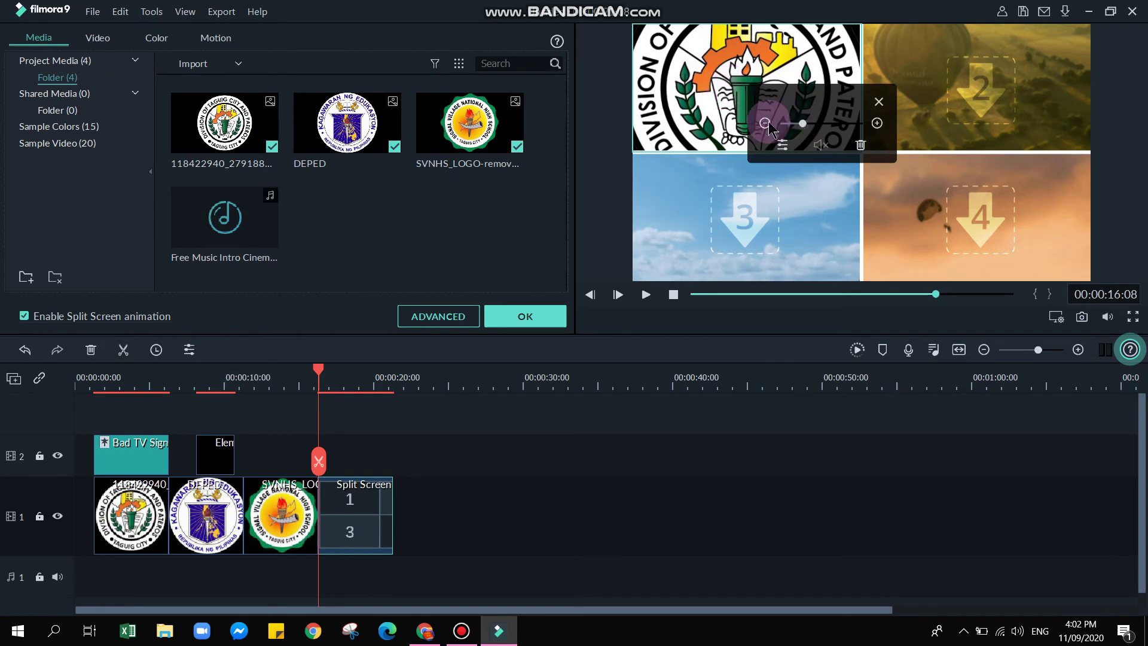
{"action": "left_click", "coordinate": [768, 123]}
{"action": "left_click", "coordinate": [767, 123]}
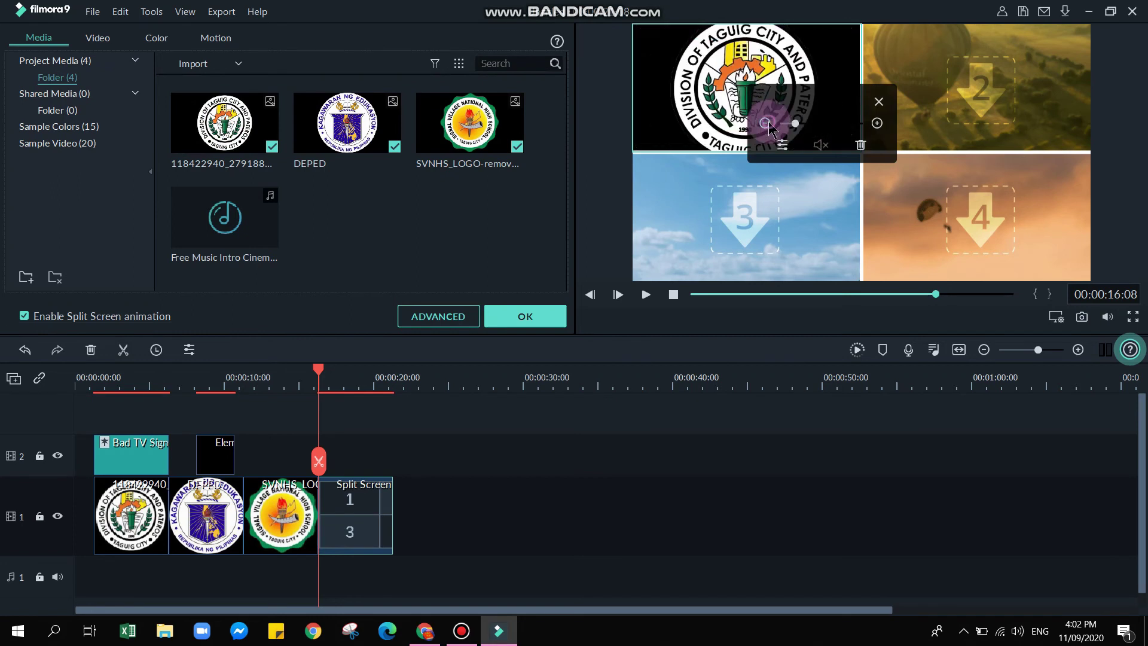
{"action": "left_click", "coordinate": [767, 123]}
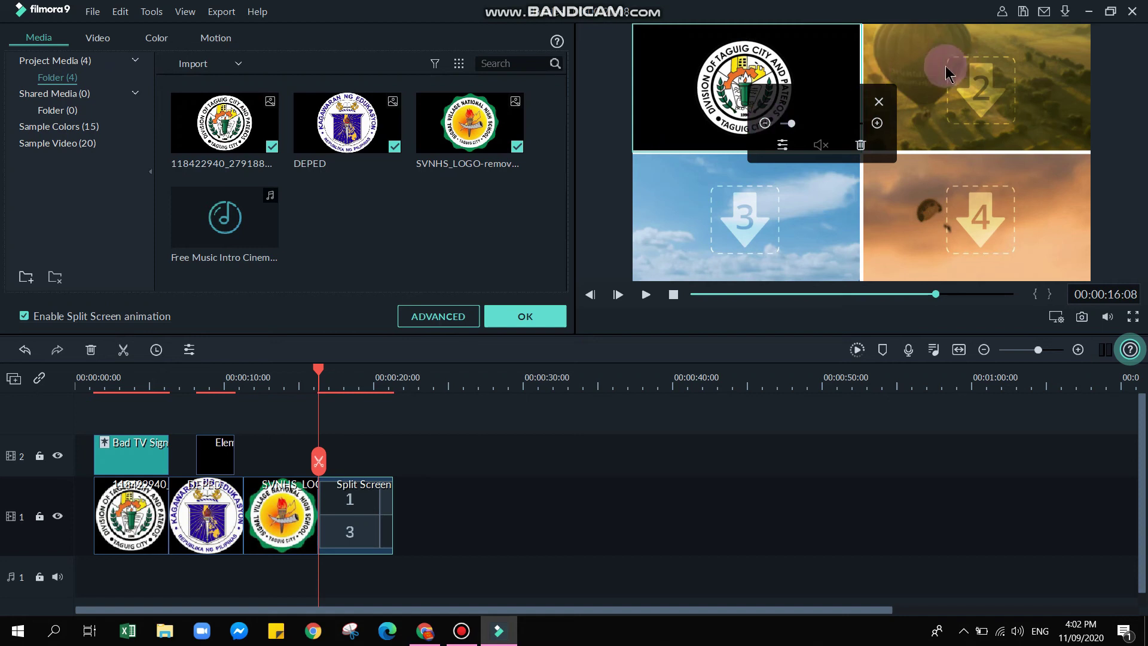
- Fill pane 2 of the split screen with the DEPED logo and scale it down until the whole seal fits
{"action": "left_click", "coordinate": [1003, 103]}
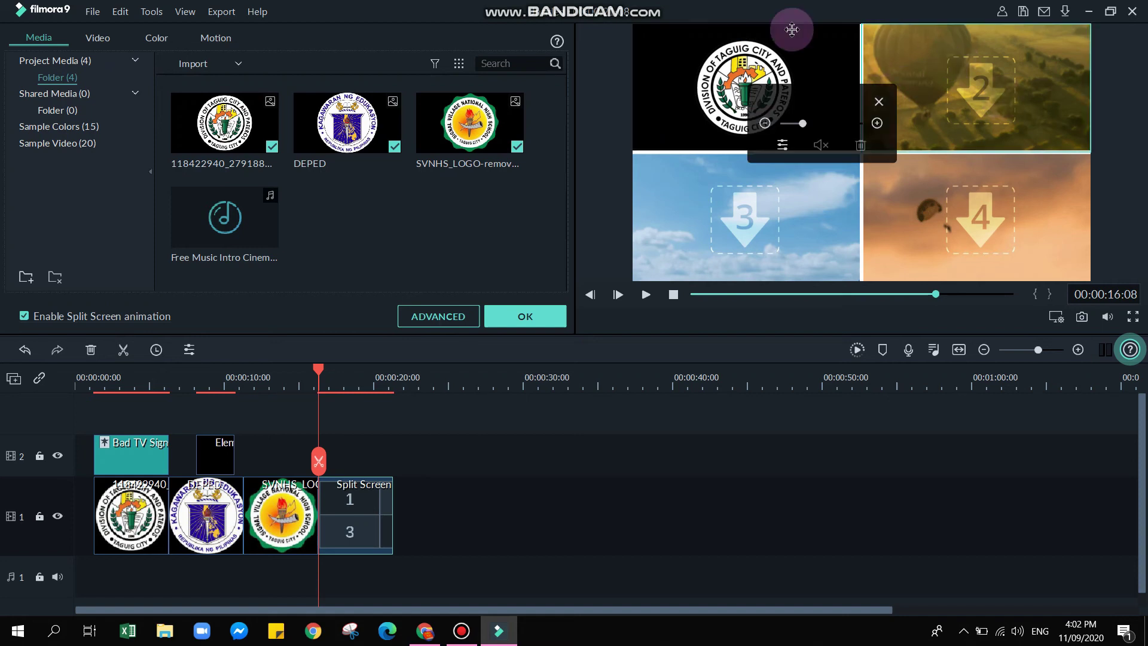
{"action": "left_click_drag", "start_coordinate": [350, 133], "coordinate": [956, 101]}
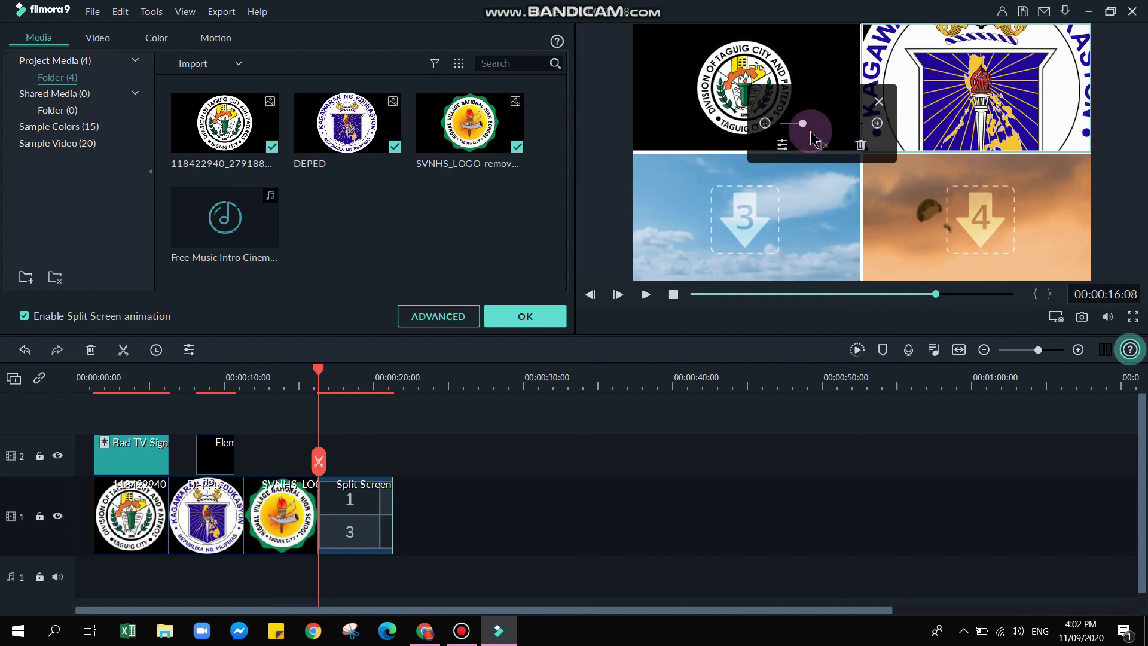
{"action": "left_click", "coordinate": [763, 122]}
{"action": "left_click", "coordinate": [763, 123]}
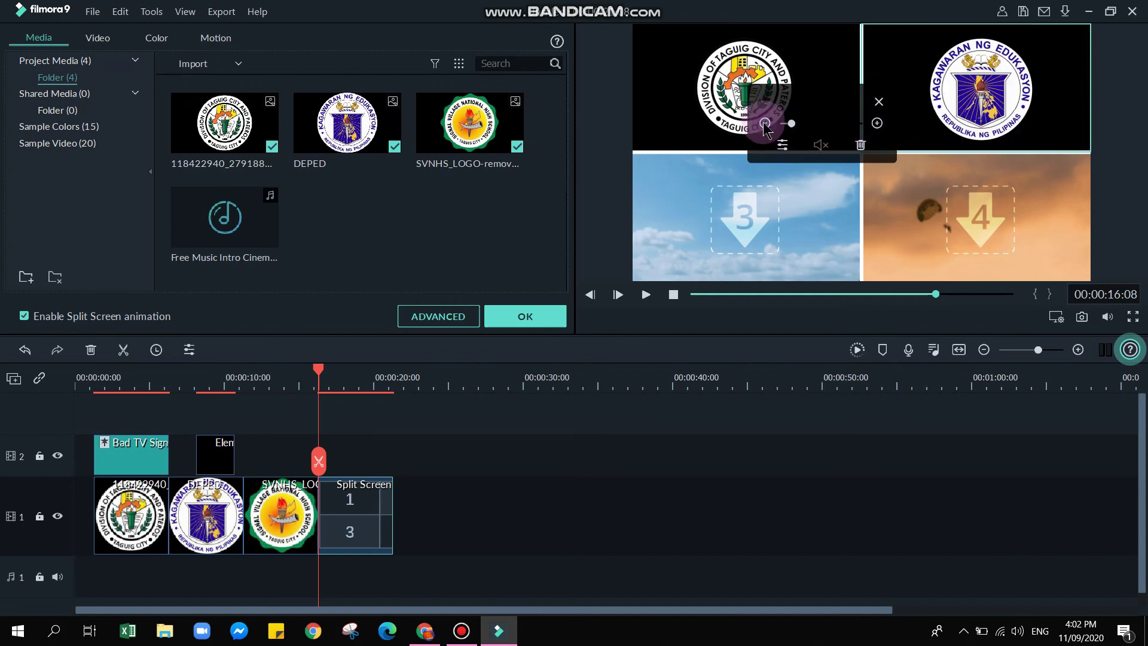
- Fill pane 3 of the split screen with the SVNHS logo and scale it down until the whole seal fits
{"action": "left_click", "coordinate": [753, 223]}
{"action": "left_click", "coordinate": [490, 137]}
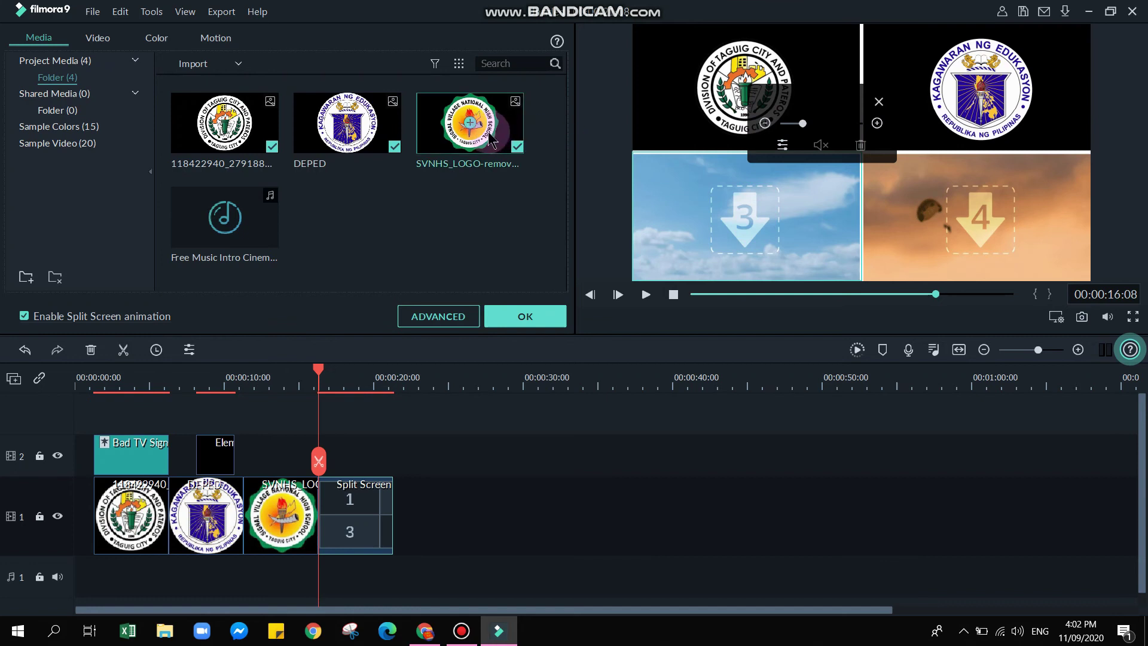
{"action": "left_click", "coordinate": [469, 124]}
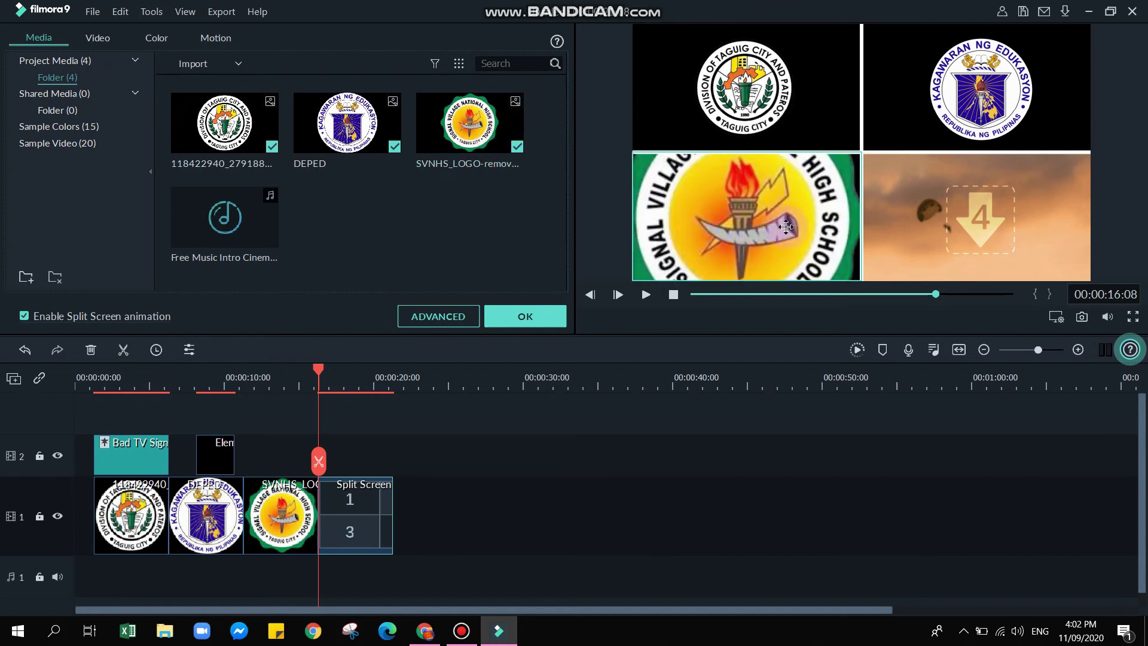
{"action": "mouse_move", "coordinate": [785, 227]}
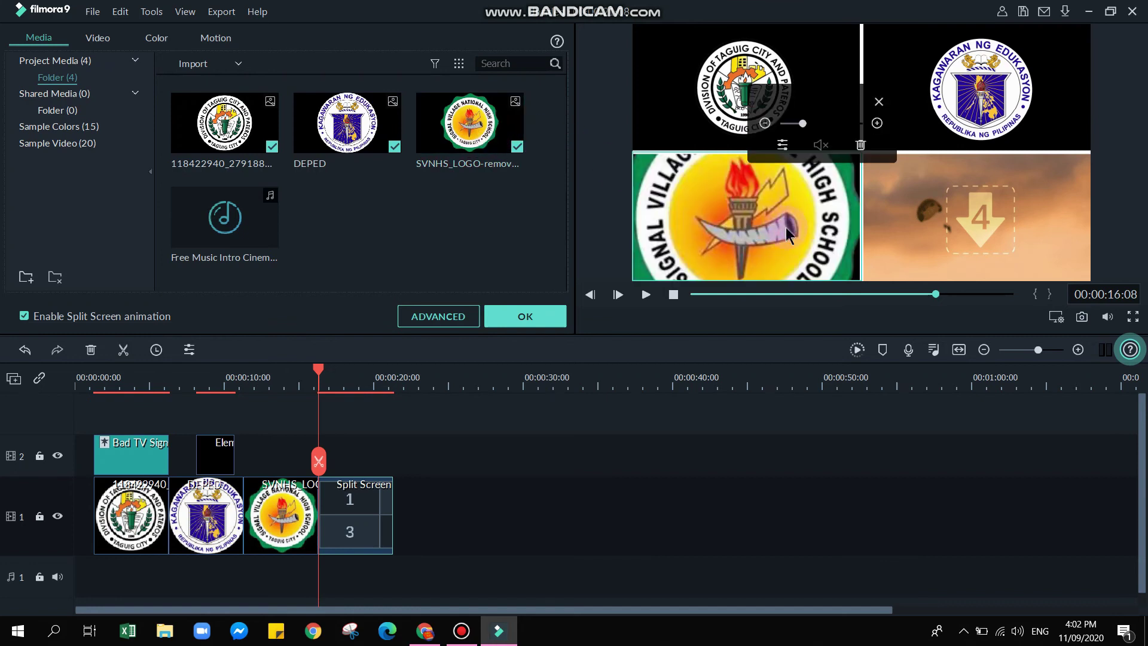
{"action": "left_click", "coordinate": [764, 124]}
{"action": "left_click", "coordinate": [764, 124]}
- Fill pane 4 of the split screen with the DEPED logo again and scale it down to show the whole seal
{"action": "left_click", "coordinate": [967, 228]}
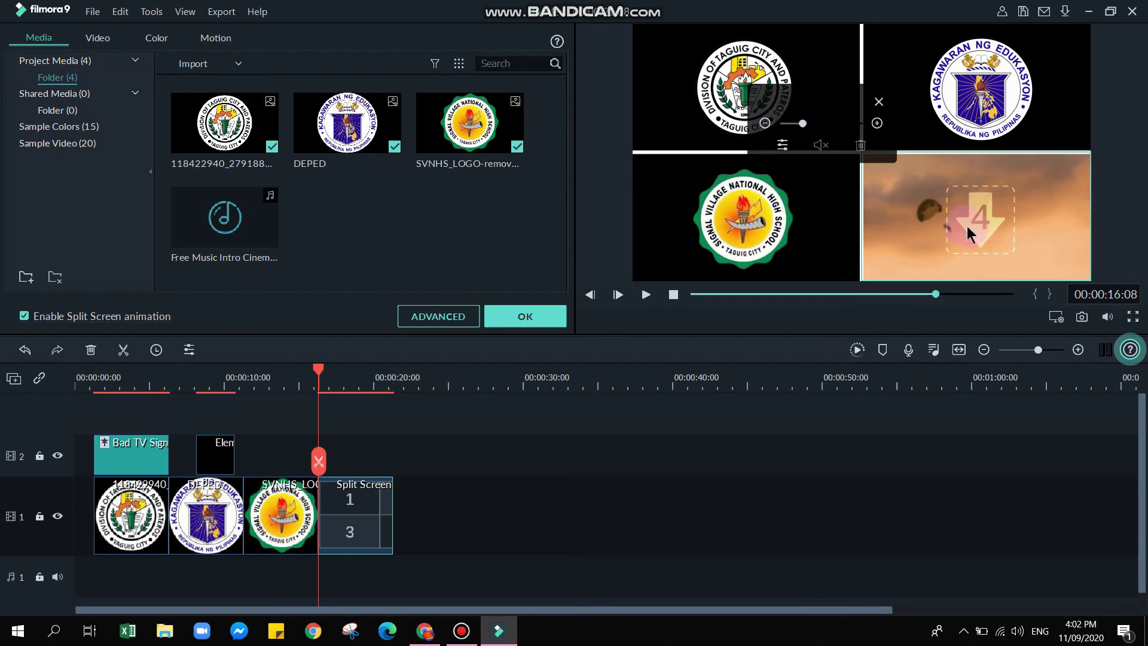
{"action": "mouse_move", "coordinate": [346, 138]}
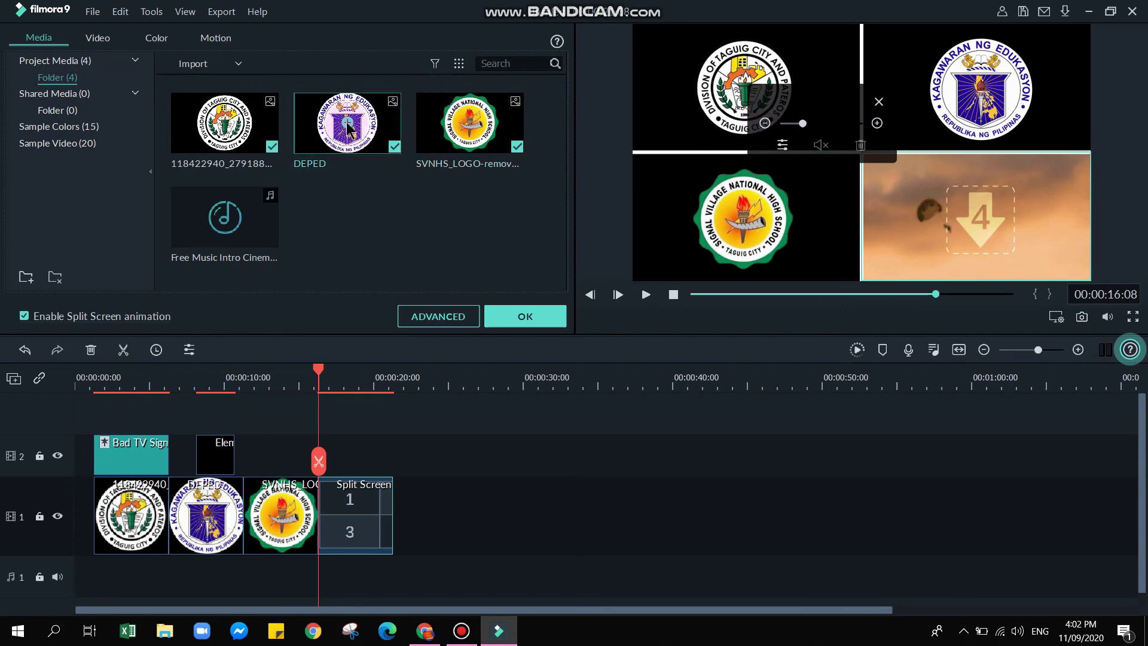
{"action": "left_click_drag", "start_coordinate": [347, 127], "coordinate": [867, 203]}
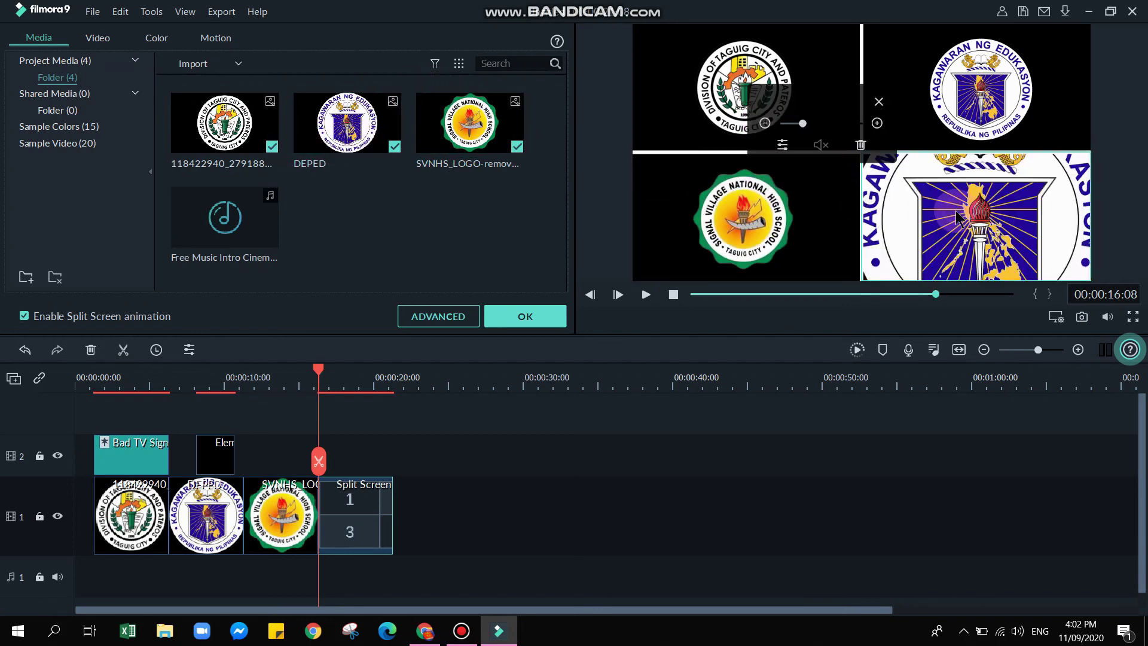
{"action": "left_click", "coordinate": [766, 124]}
{"action": "left_click", "coordinate": [766, 124]}
{"action": "left_click", "coordinate": [765, 124]}
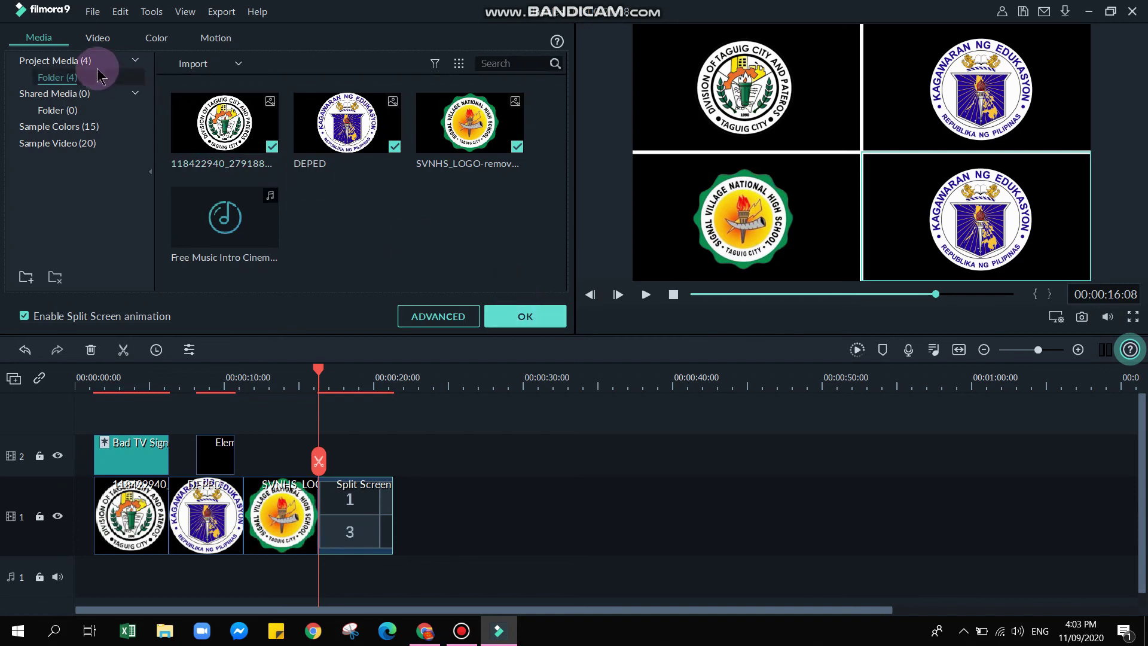
- Try the clockwise rotation motion presets on the split screen, settle on Counter clockwise rotate, and accept the split screen settings
{"action": "left_click", "coordinate": [163, 44]}
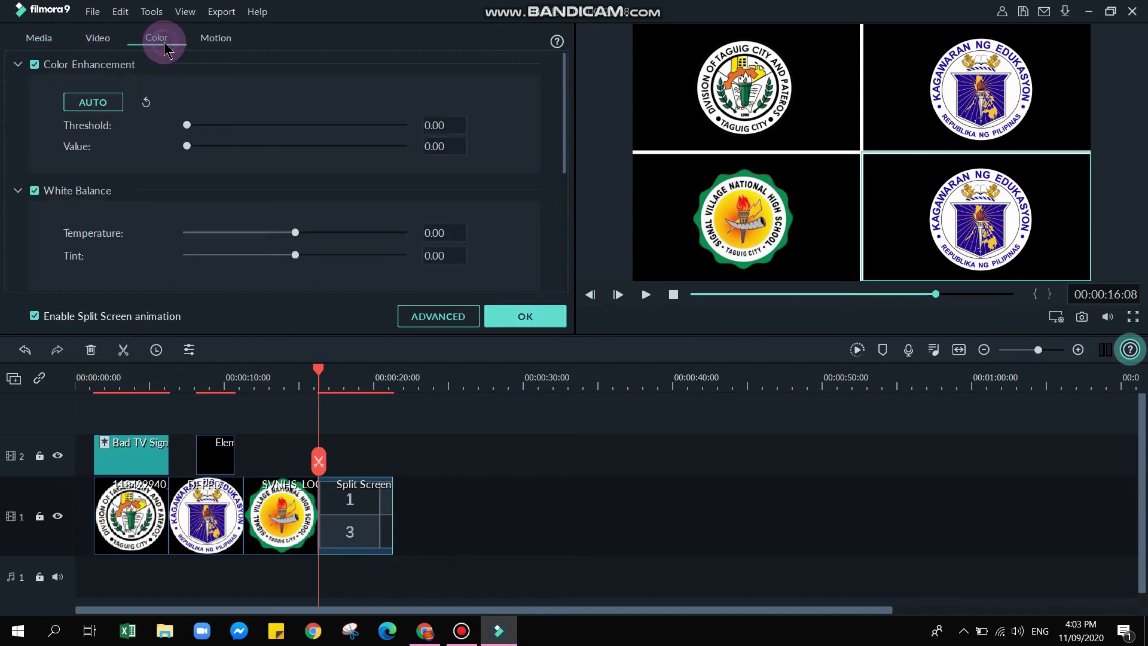
{"action": "left_click", "coordinate": [214, 38]}
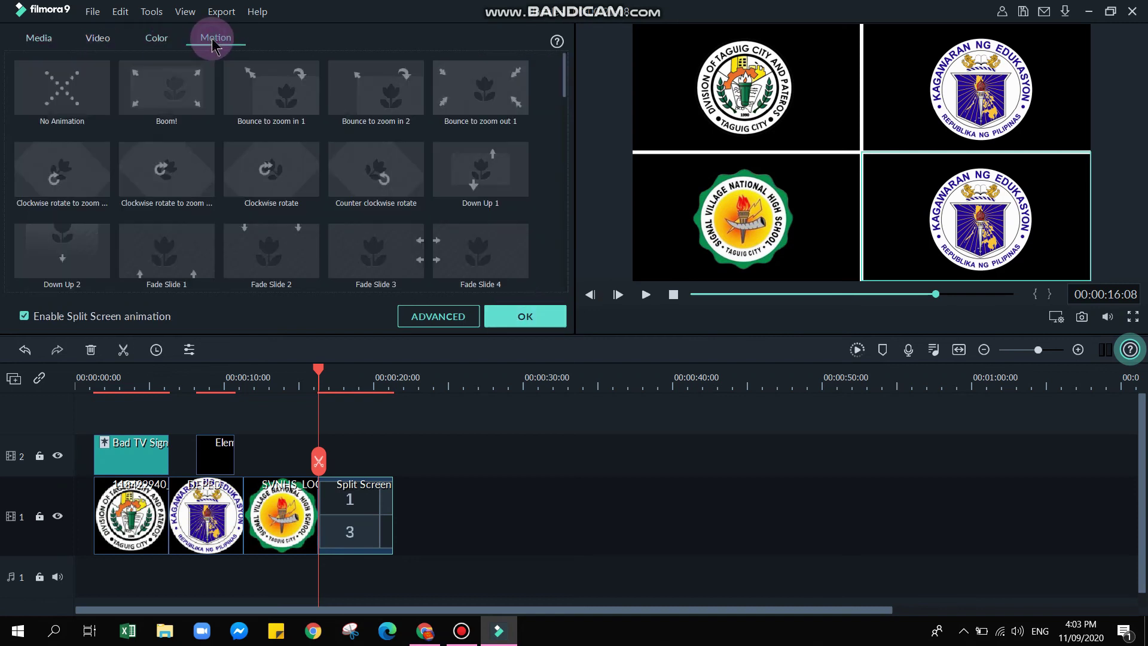
{"action": "double_click", "coordinate": [165, 175]}
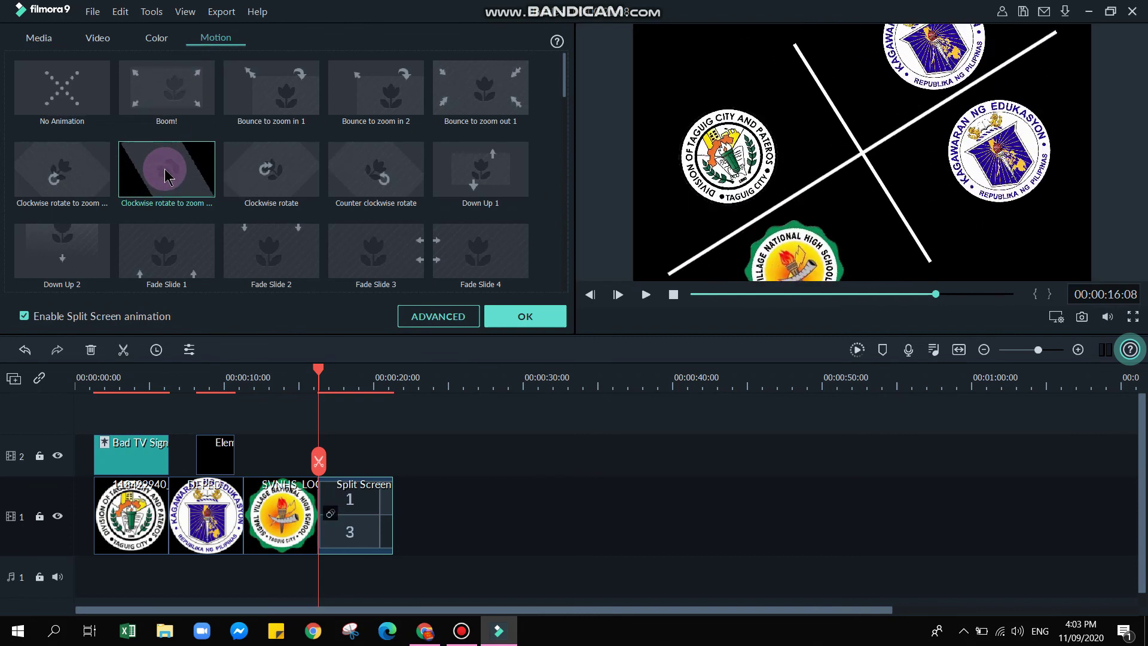
{"action": "double_click", "coordinate": [292, 179]}
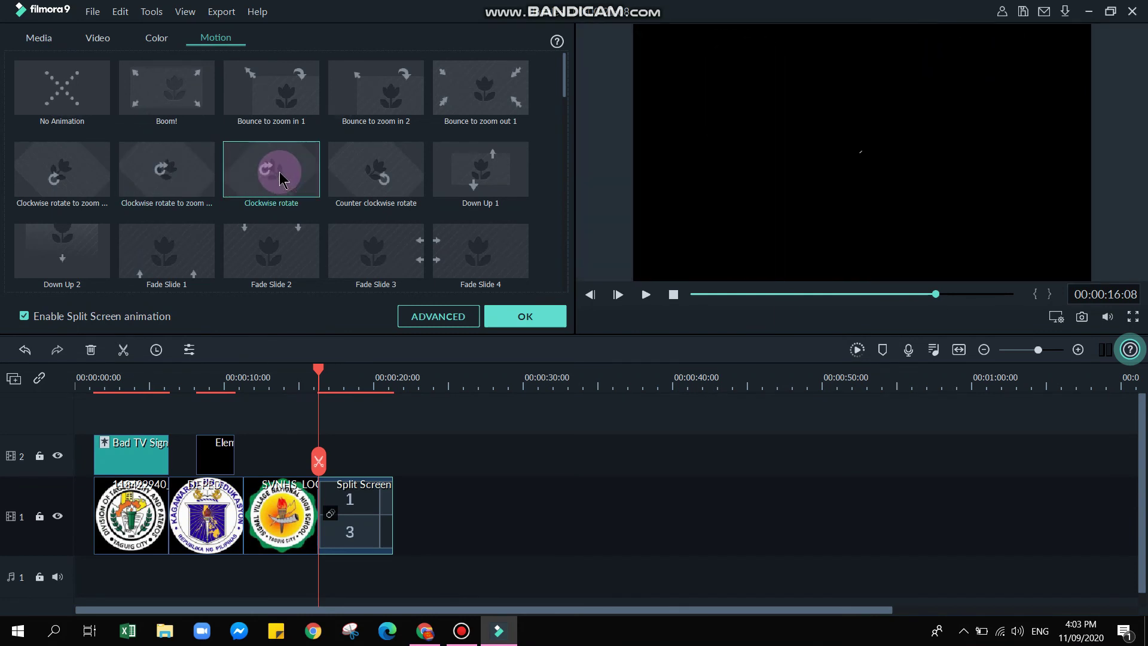
{"action": "double_click", "coordinate": [392, 190]}
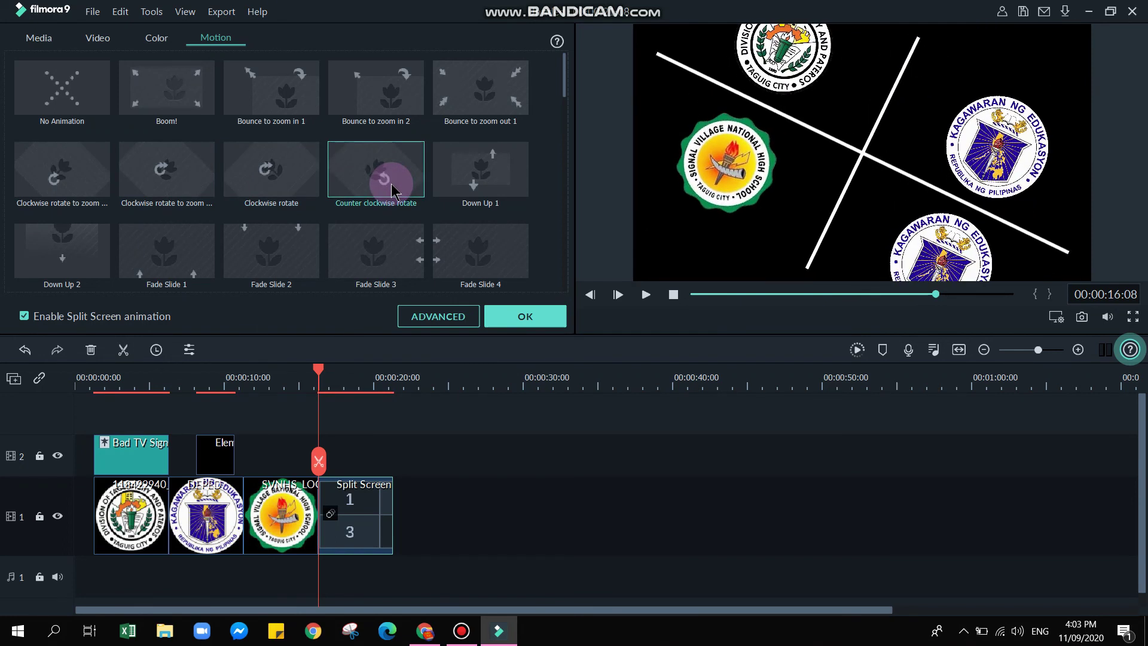
{"action": "left_click", "coordinate": [517, 316]}
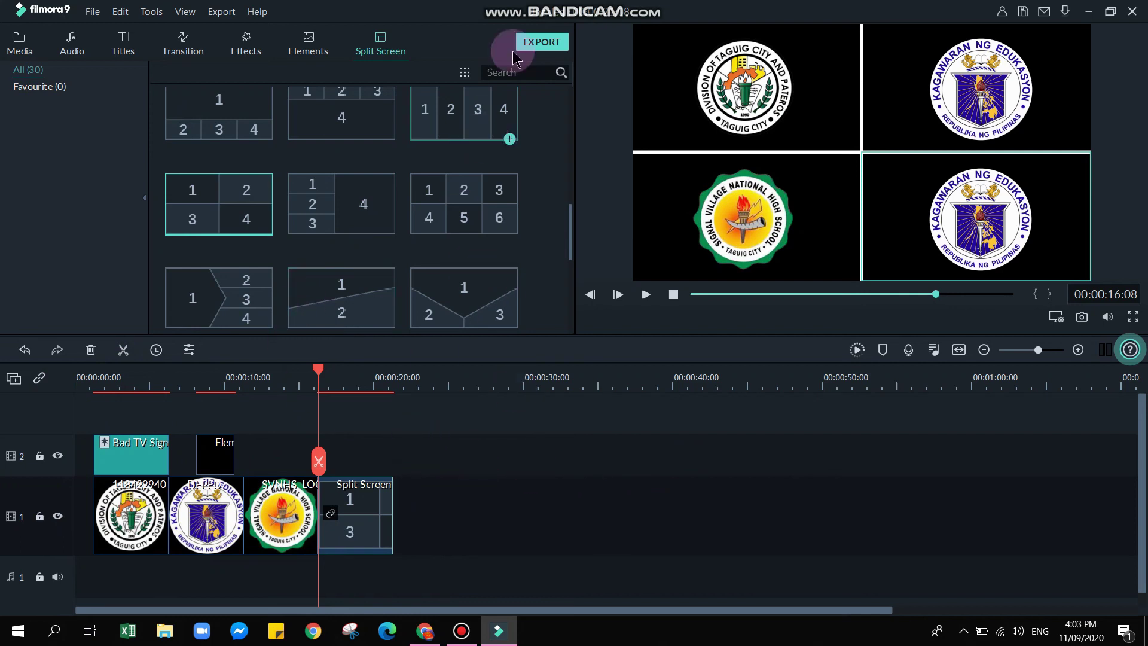
- Open the export settings for the project and choose MP4 as the format for a local file
{"action": "left_click", "coordinate": [533, 43]}
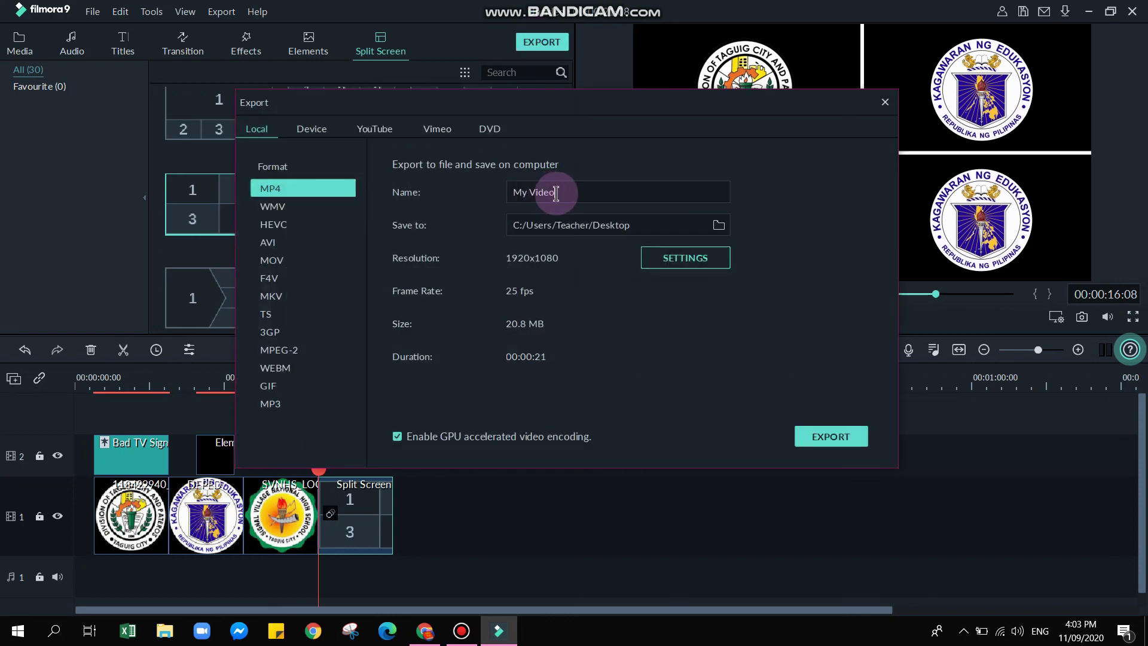
{"action": "double_click", "coordinate": [557, 192]}
{"action": "left_click", "coordinate": [279, 189]}
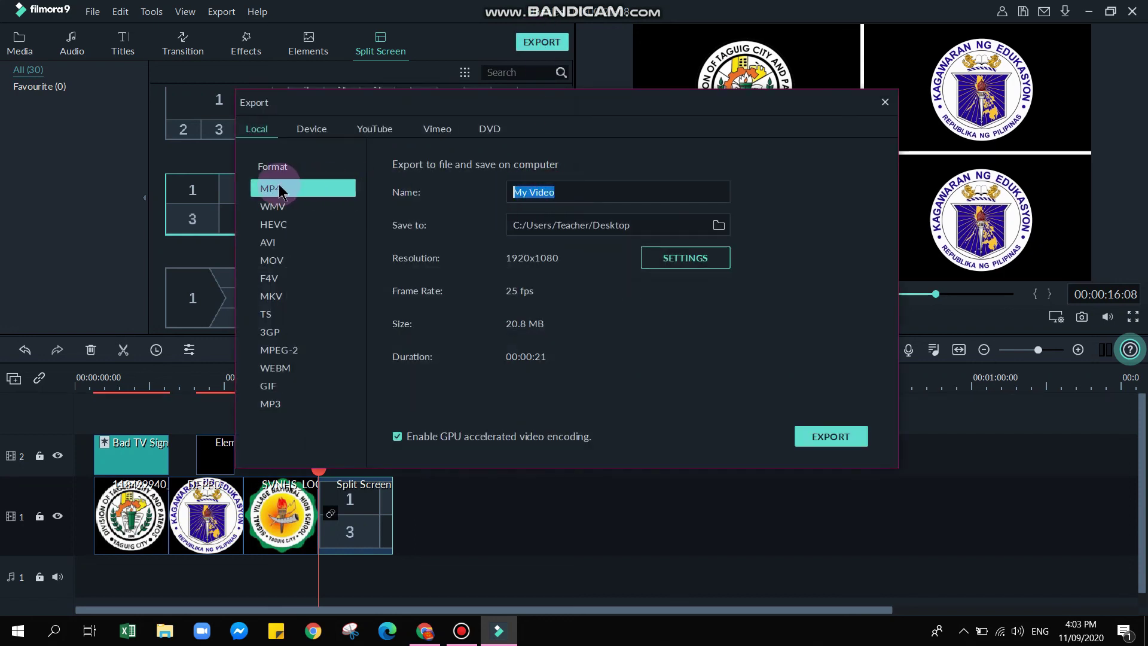